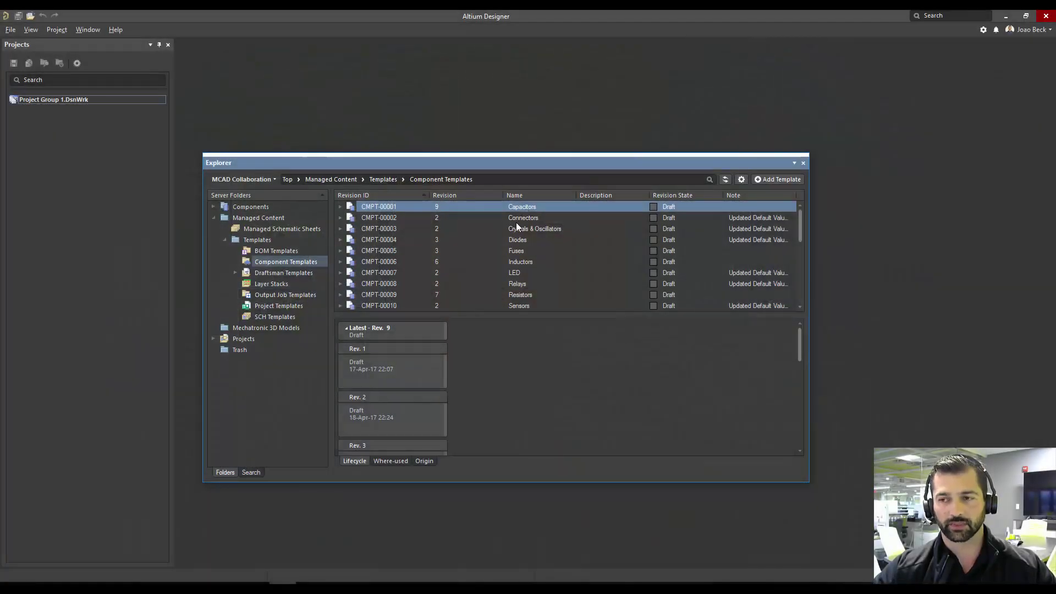
left_click(803, 164)
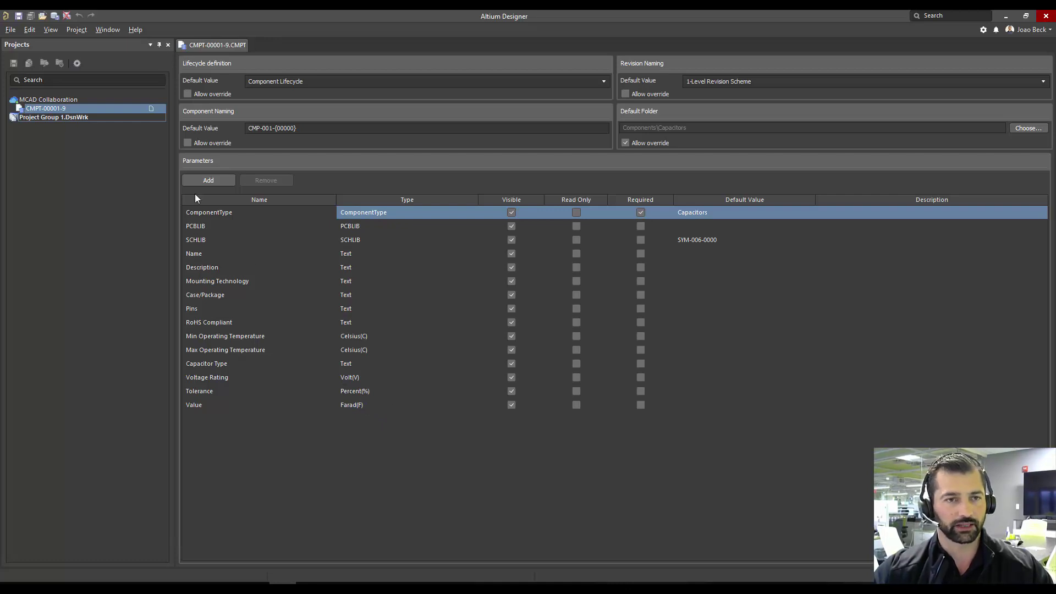
Create a new Capacitors component pre-filled with the template's capacitor parameters and CAP-NP-2 symbol.
left_click(10, 30)
mouse_move(81, 42)
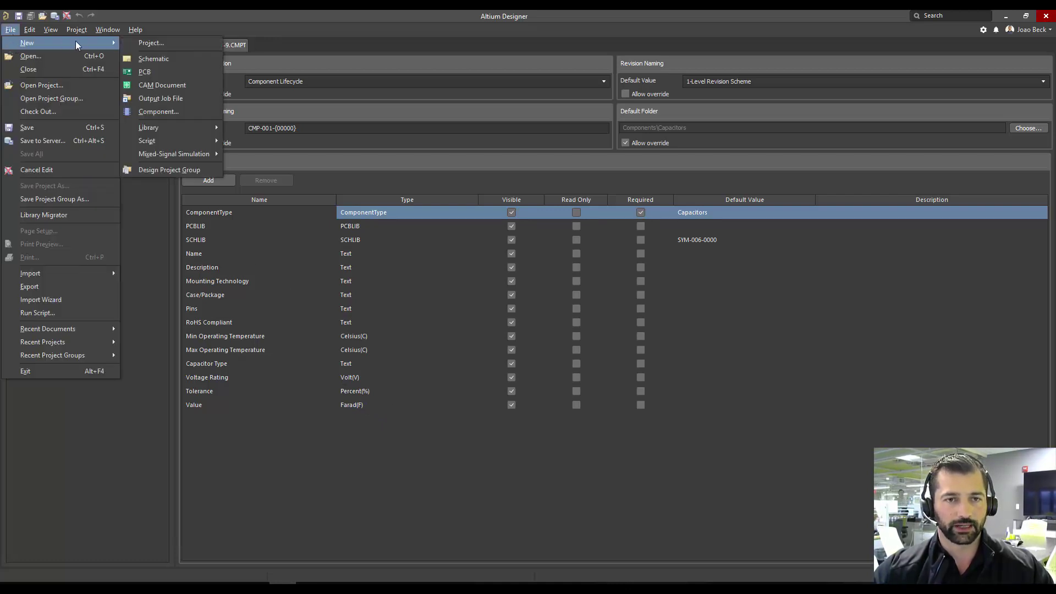
mouse_move(167, 126)
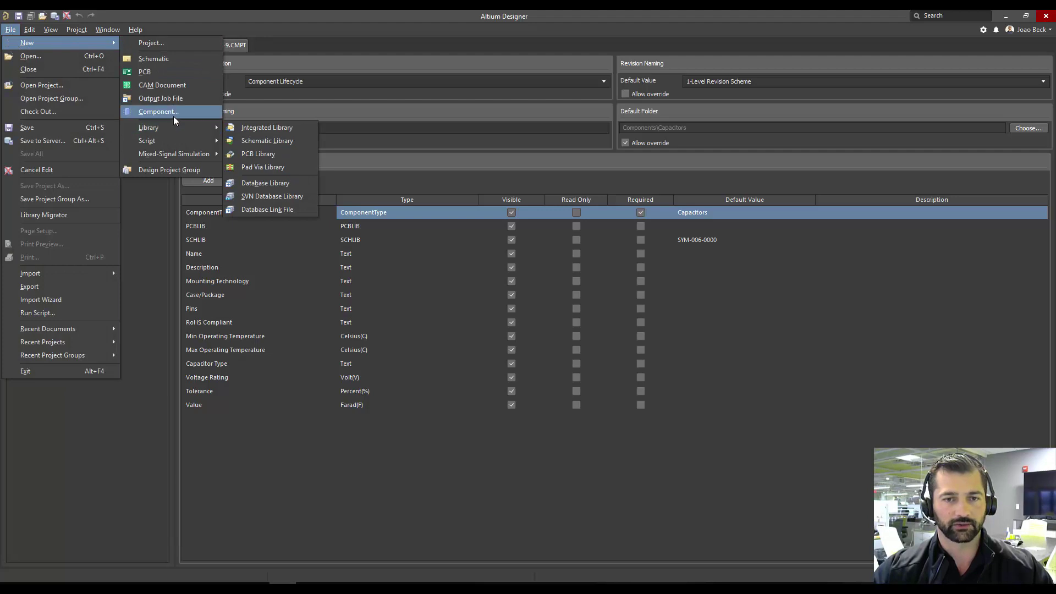
left_click(483, 141)
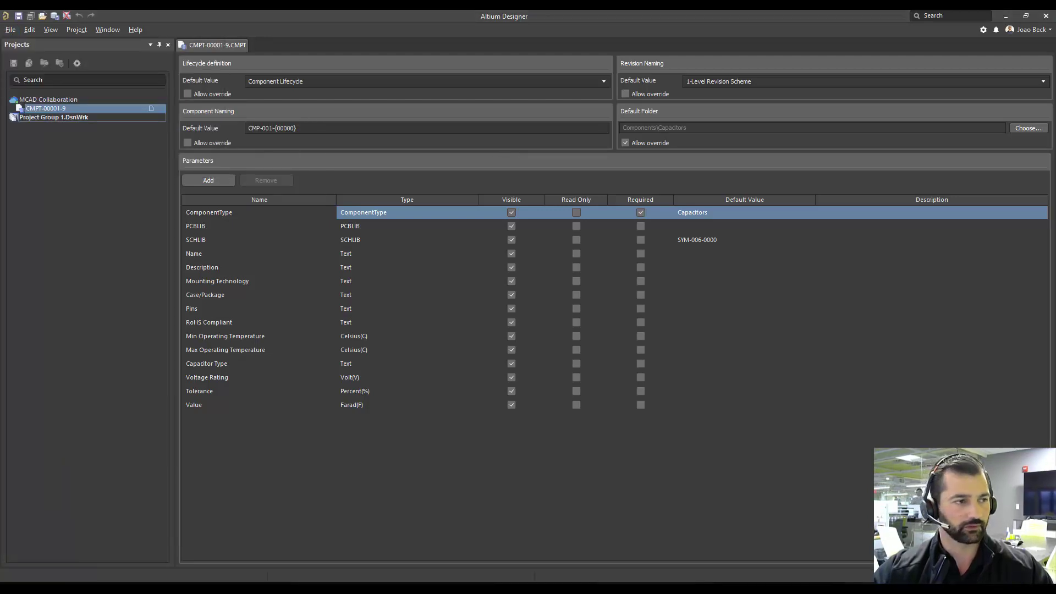
left_click_drag(283, 39, 479, 108)
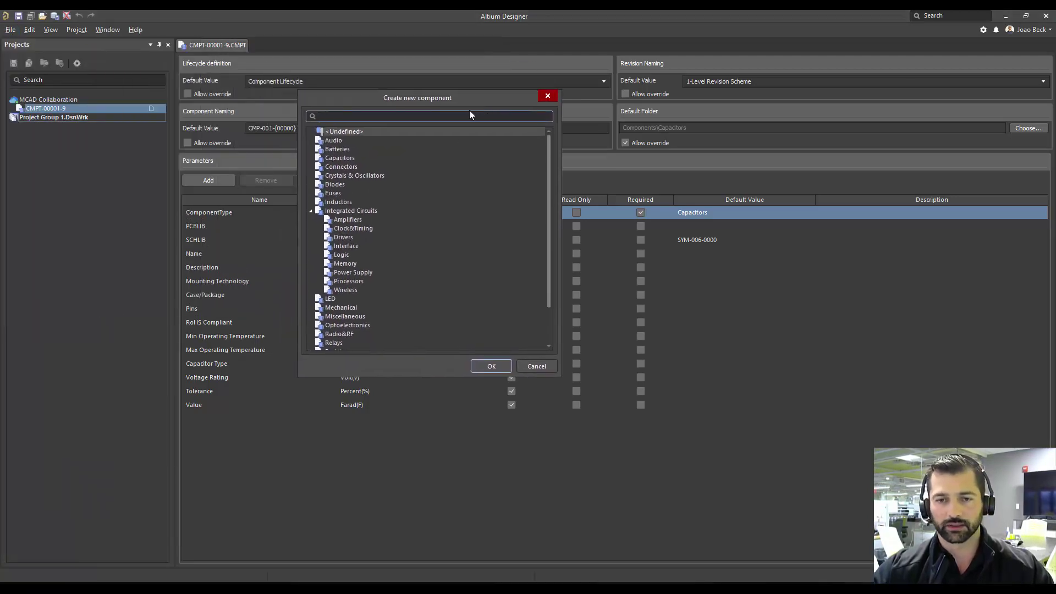
left_click(350, 158)
left_click(487, 365)
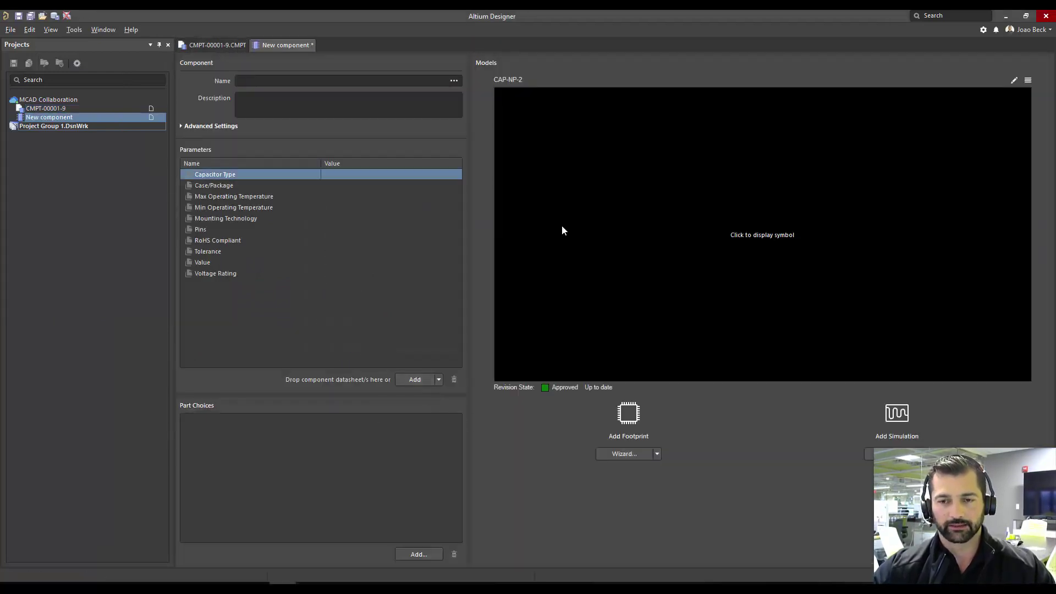
Search online parts for '10uf 0603' and add TDK C1608X5R1A106K080AC as the part choice.
left_click(684, 236)
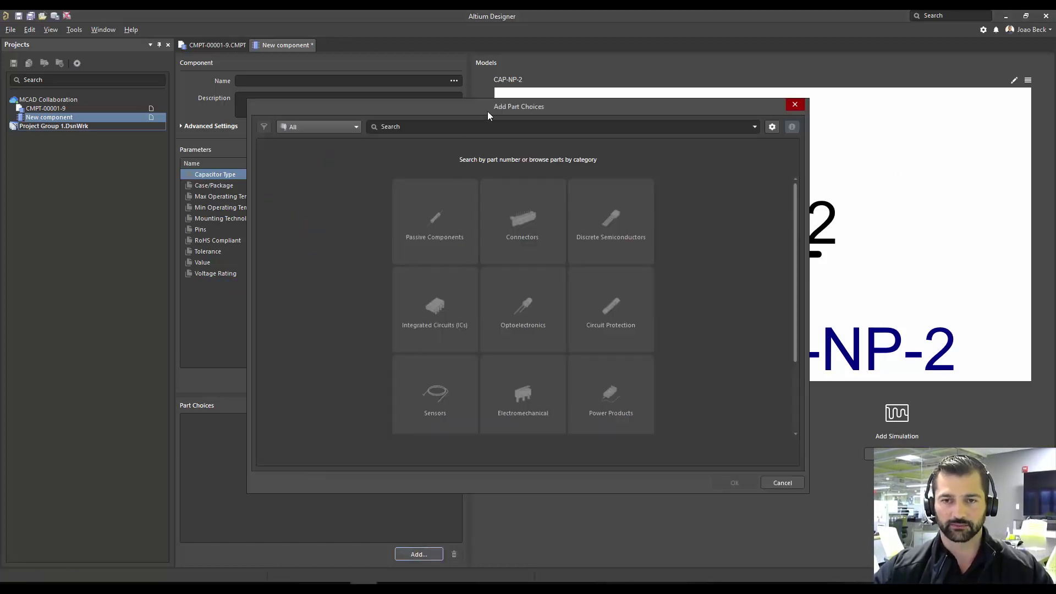
left_click(489, 126)
type("10uf ")
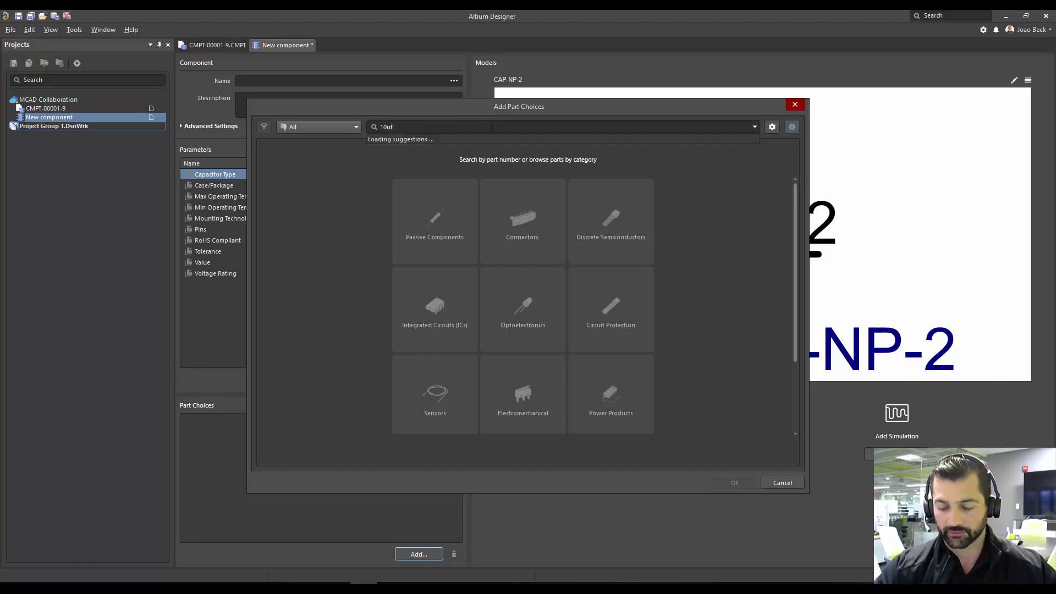
type("0603")
key("Return")
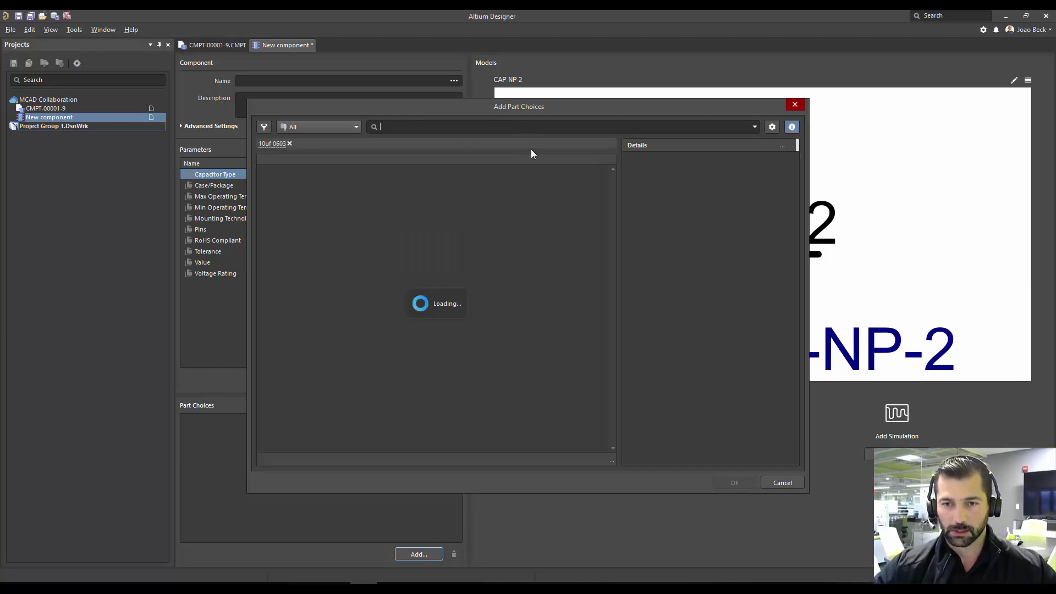
left_click_drag(410, 105, 648, 88)
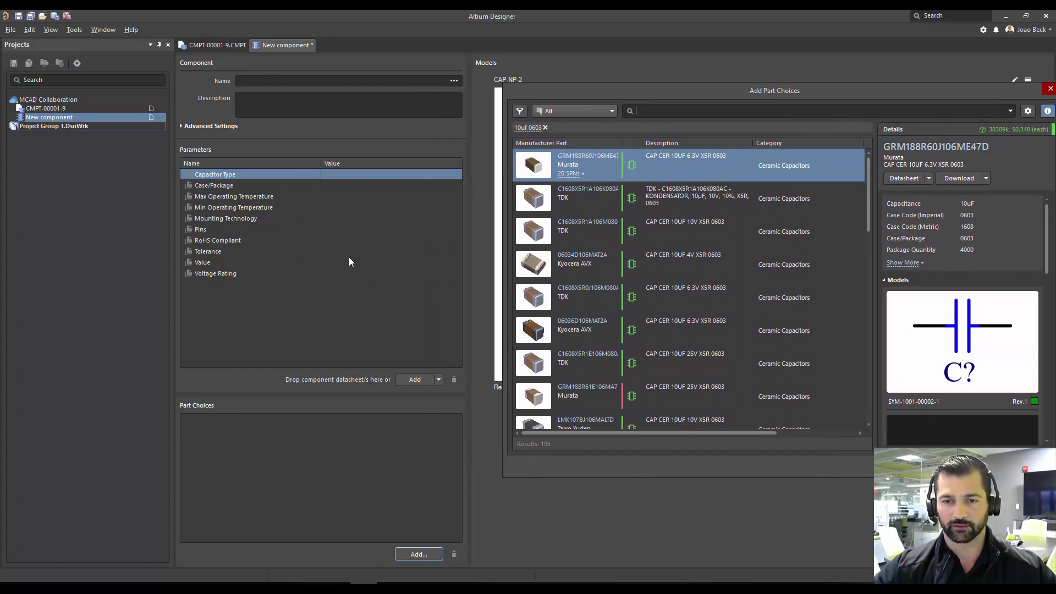
left_click(651, 193)
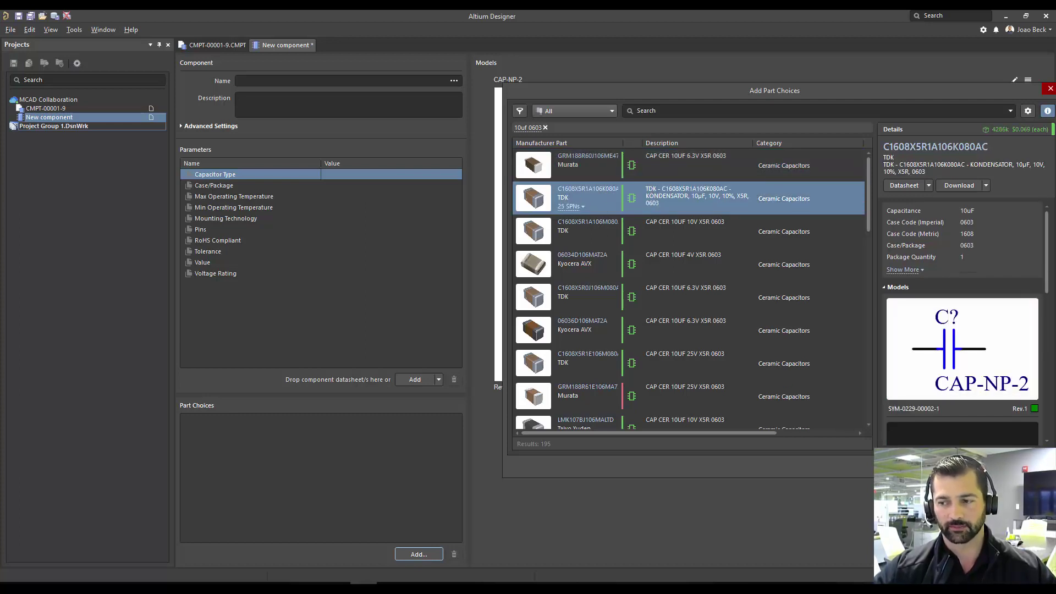
left_click(982, 466)
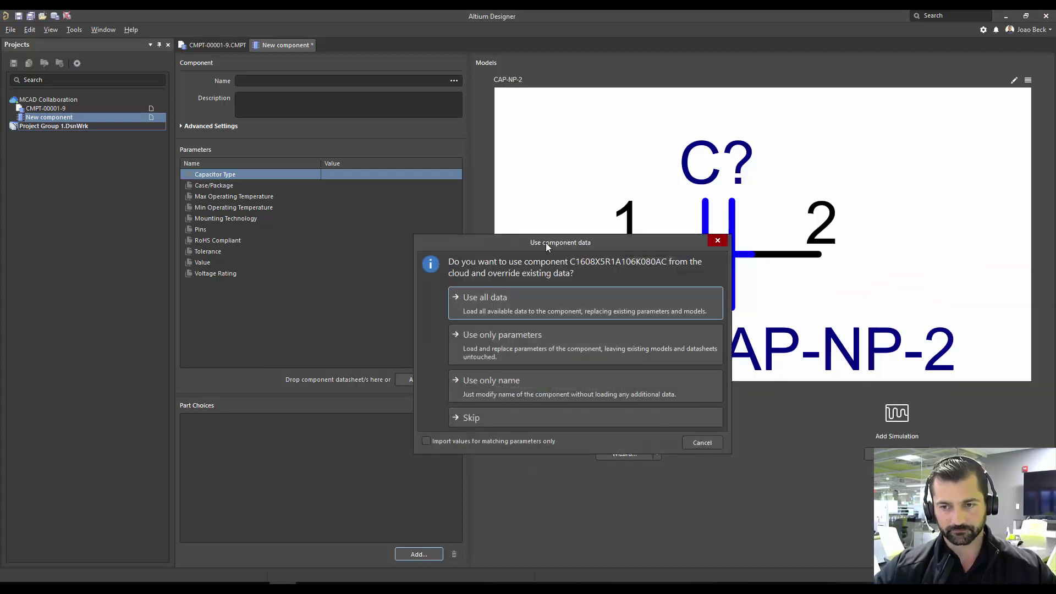
Load only the C1608X5R1A106K080AC parameters, naming the component after the part.
left_click_drag(546, 242, 599, 88)
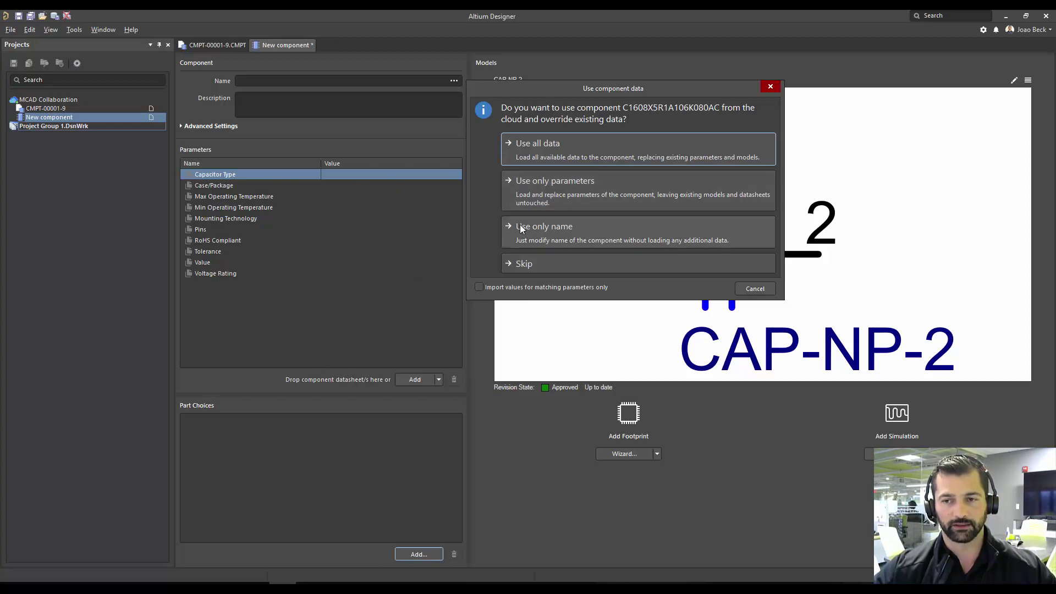
left_click(552, 195)
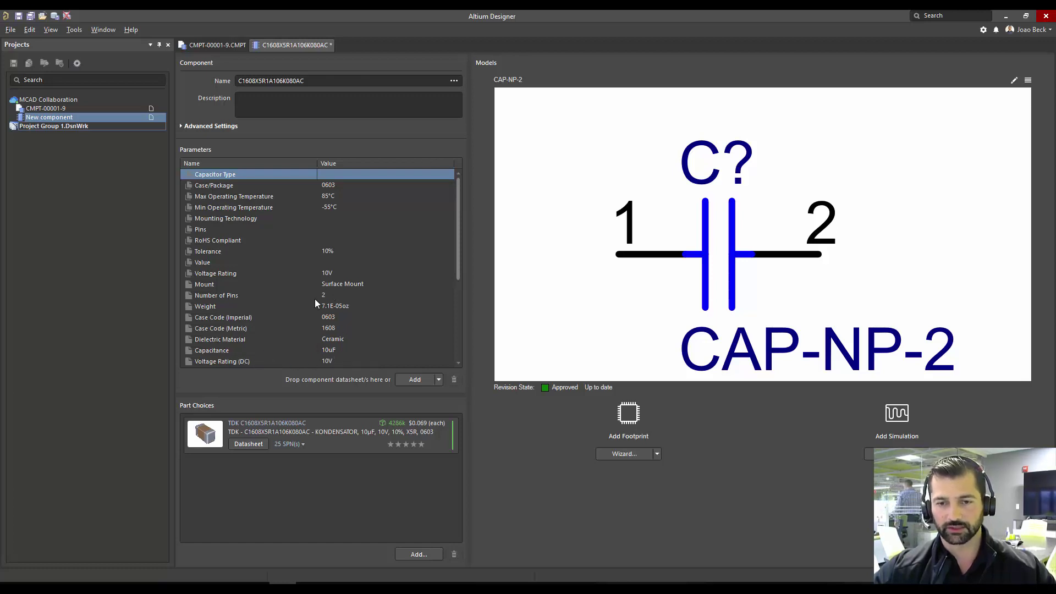
Open Preferences at Data Management » Parts Providers and scroll to the end of Parameter Import Options.
left_click(983, 30)
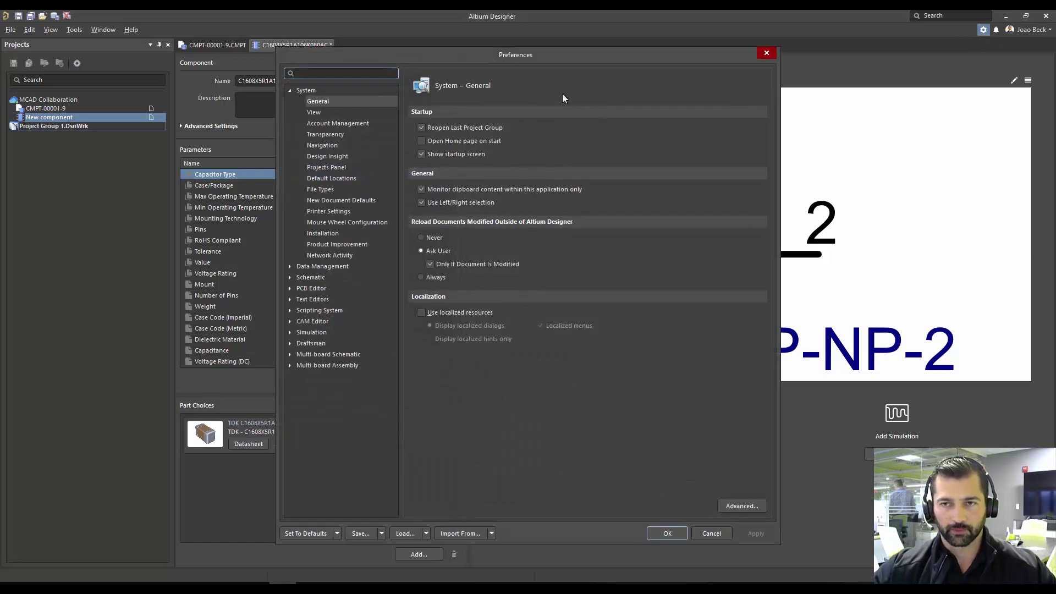
left_click(308, 268)
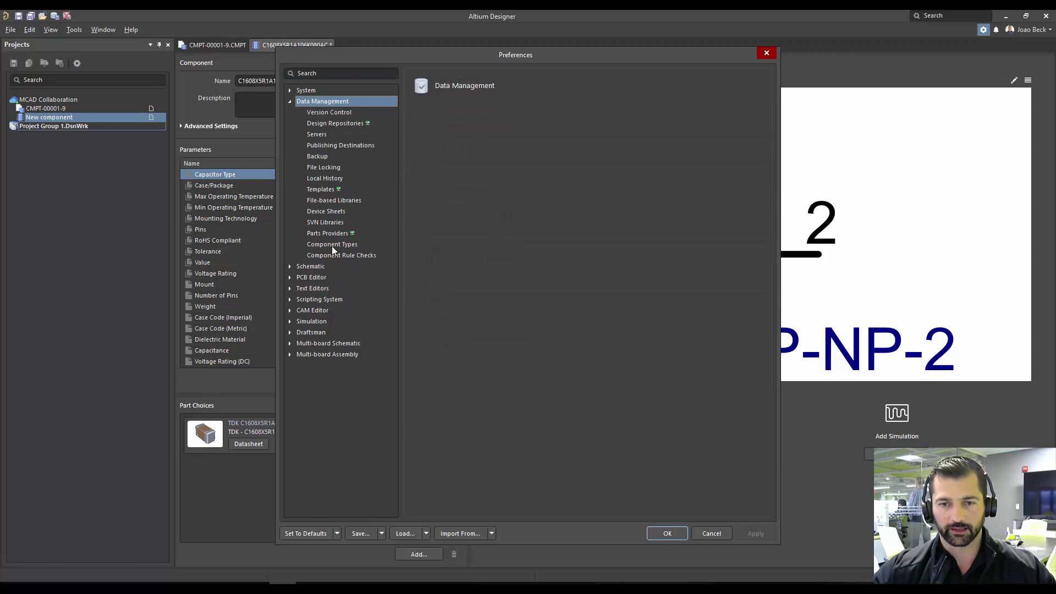
left_click(333, 234)
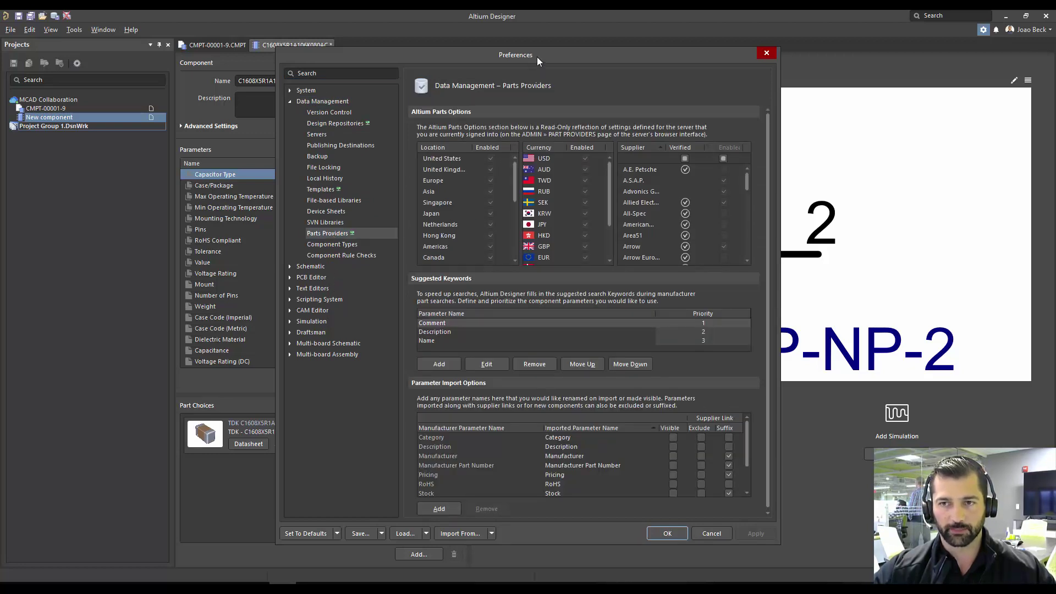
left_click_drag(537, 57, 530, 31)
scroll(463, 418, "down", 1)
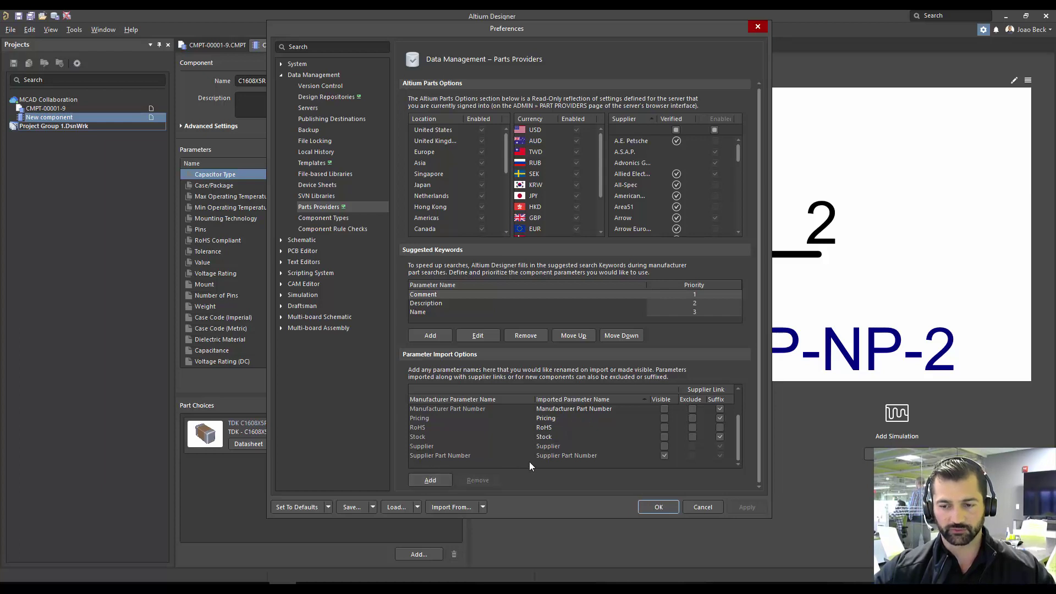
Add a visible import mapping from Mount to Mounting Technology.
left_click(439, 480)
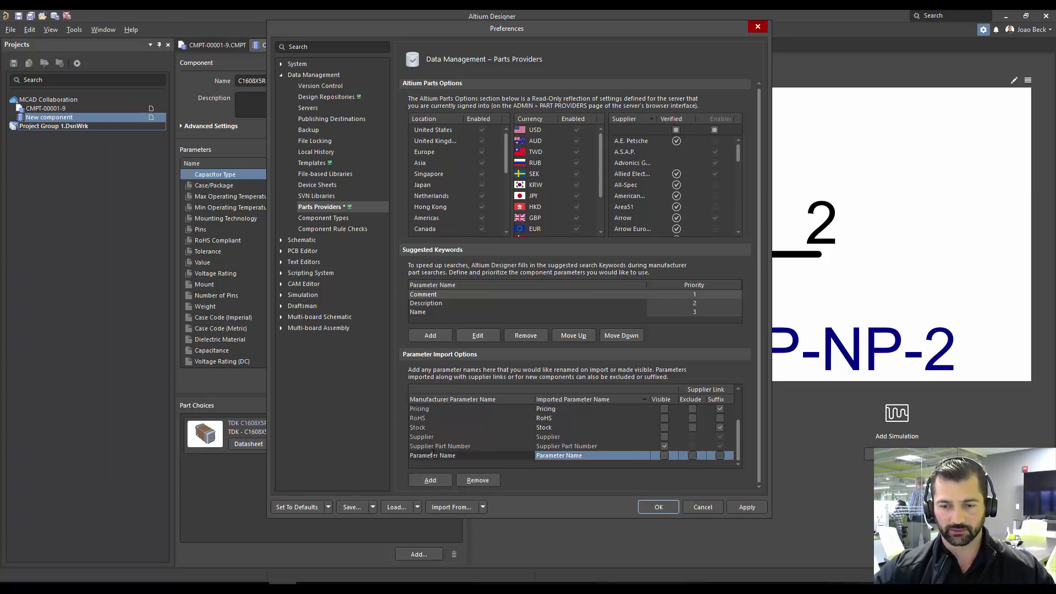
left_click_drag(478, 456, 397, 471)
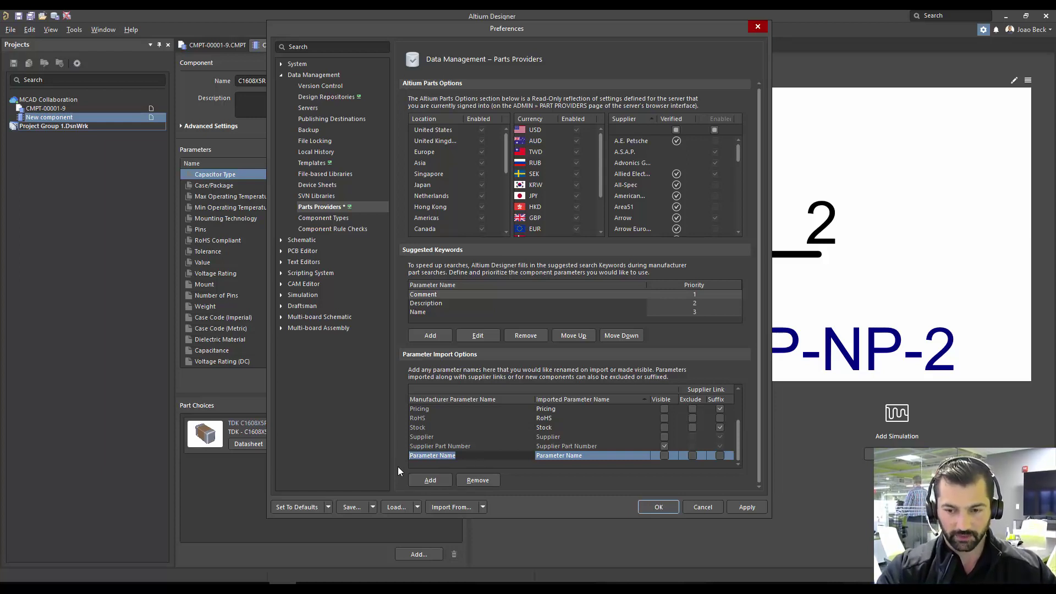
type("Mount")
key("Tab")
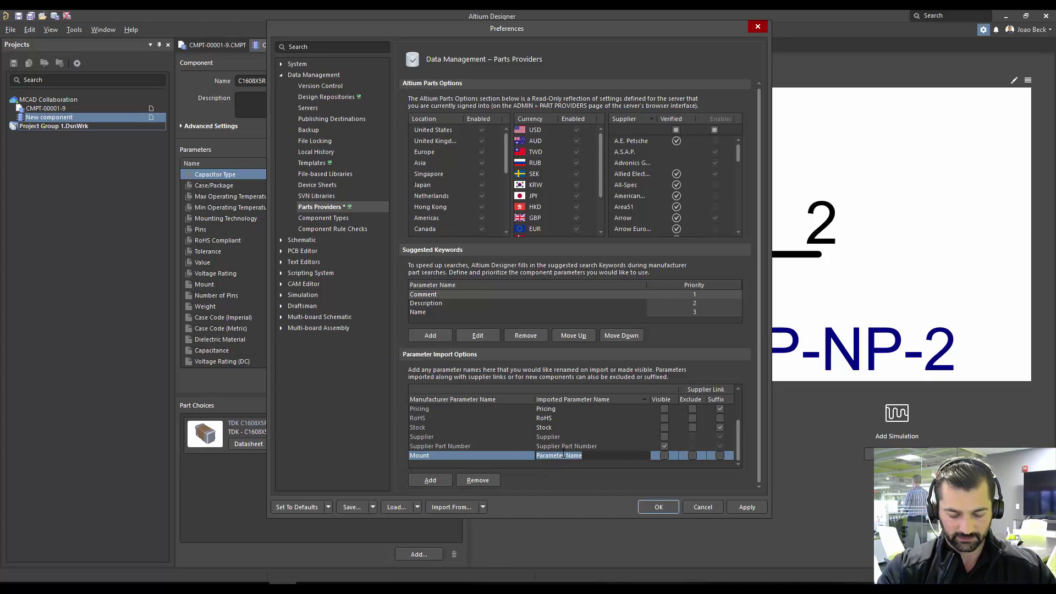
type("Moun")
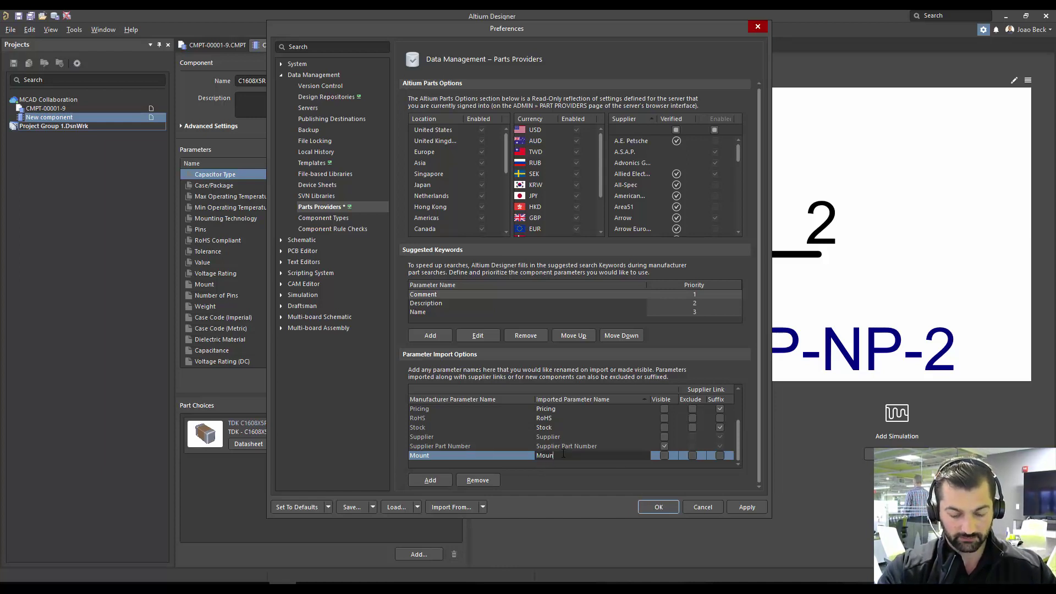
type("ting Technology")
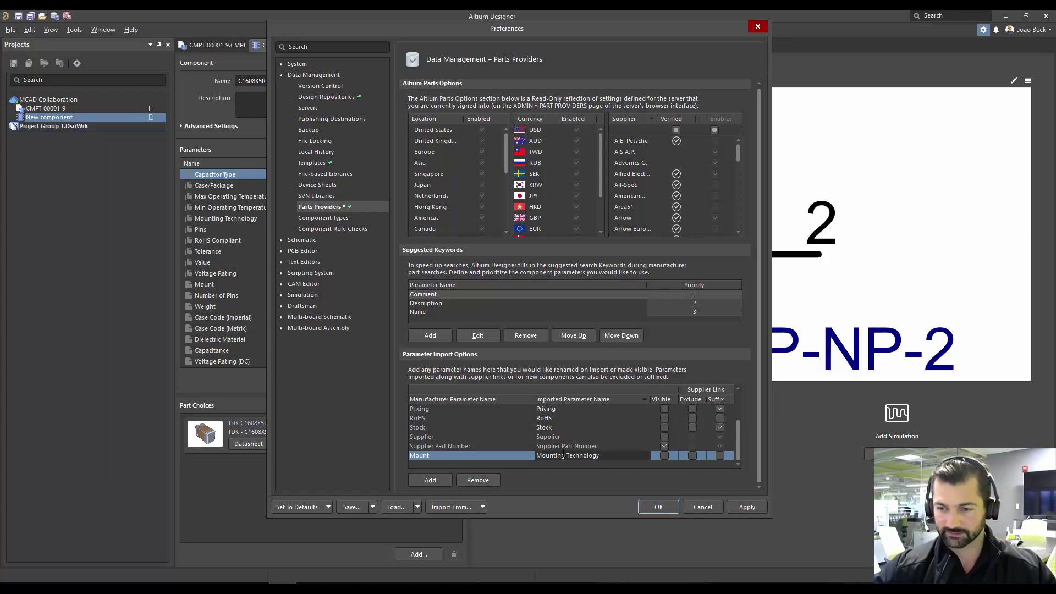
left_click(663, 457)
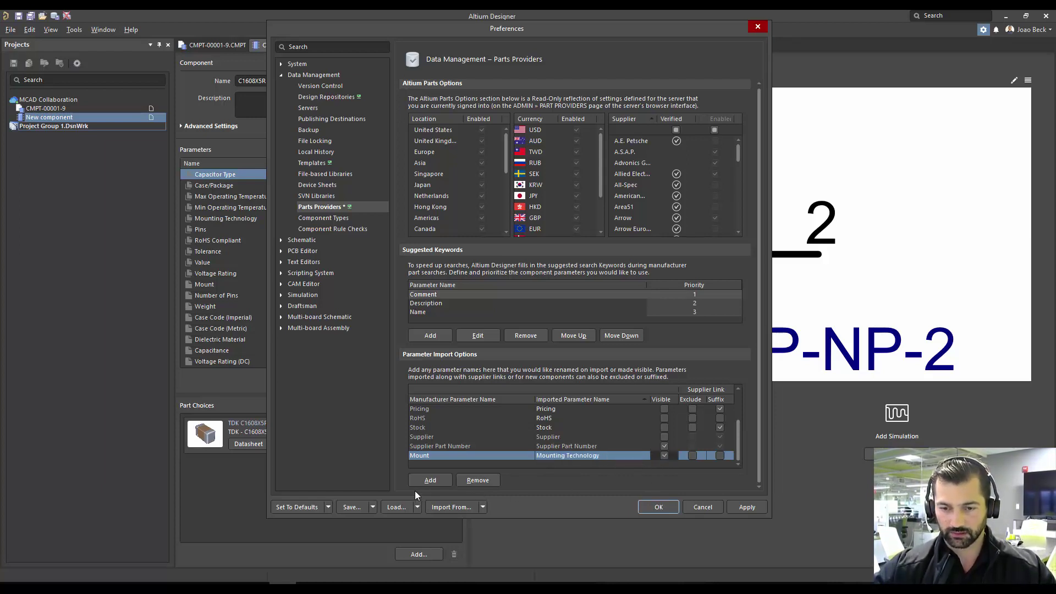
Add a visible import mapping from Number of Pins to Pin.
left_click(428, 482)
left_click(438, 455)
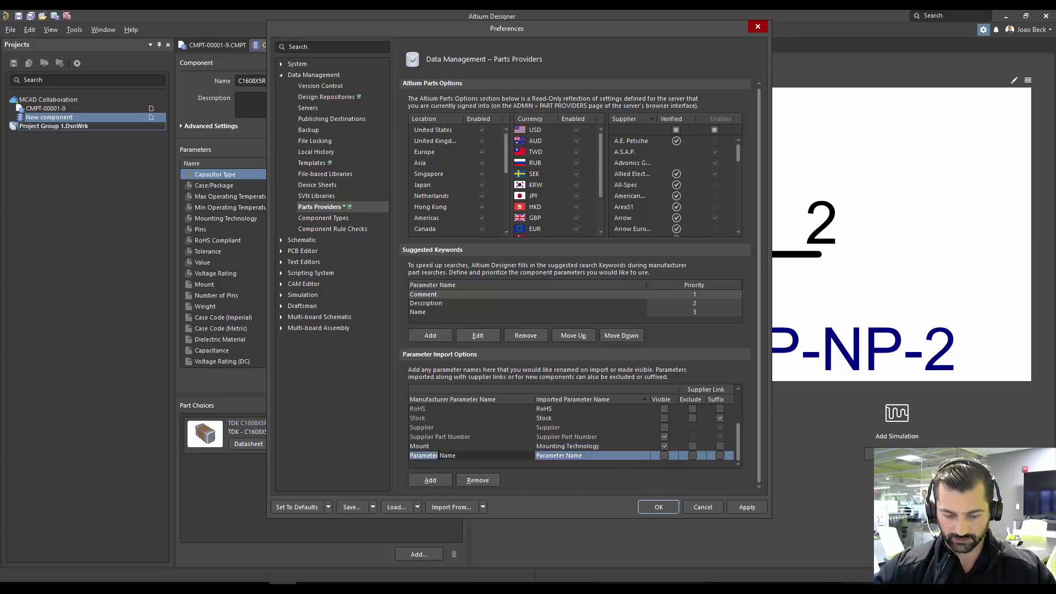
left_click(448, 456)
key("ctrl+a")
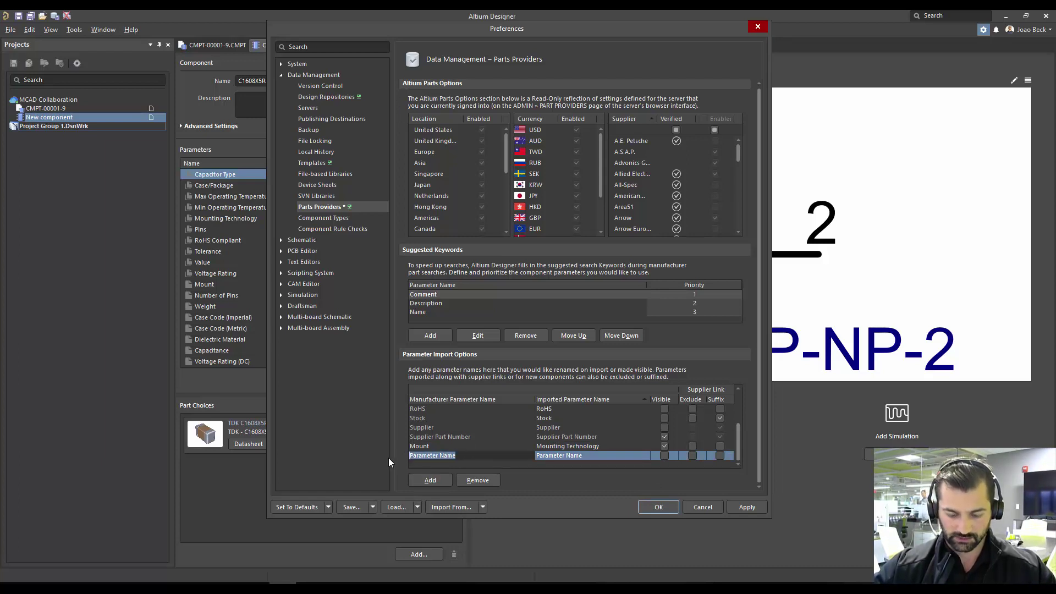
type("Number of Pins")
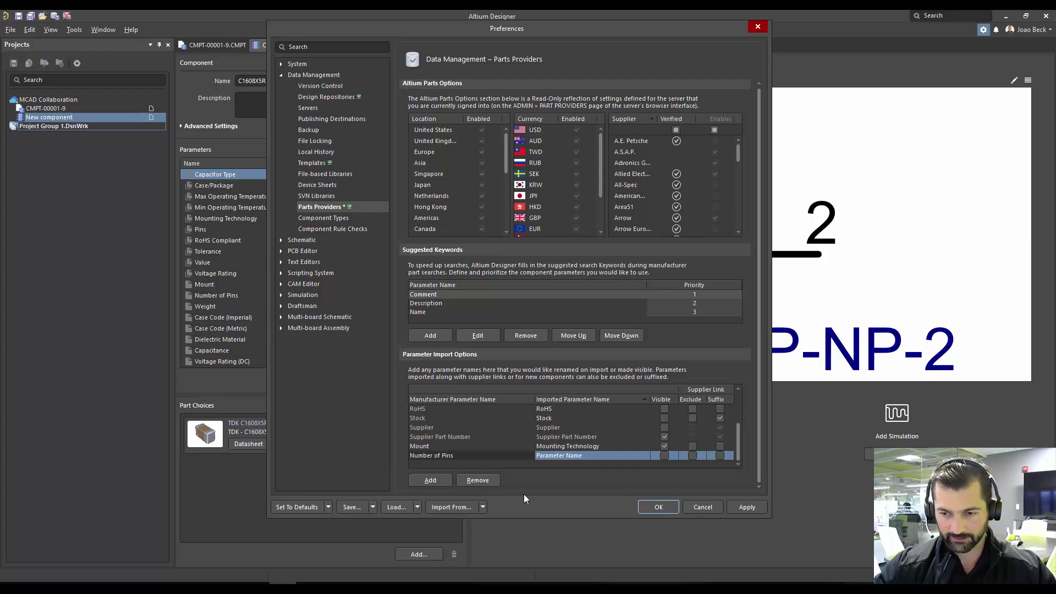
left_click(560, 456)
left_click_drag(537, 457, 564, 456)
left_click(588, 454)
key("ctrl+a")
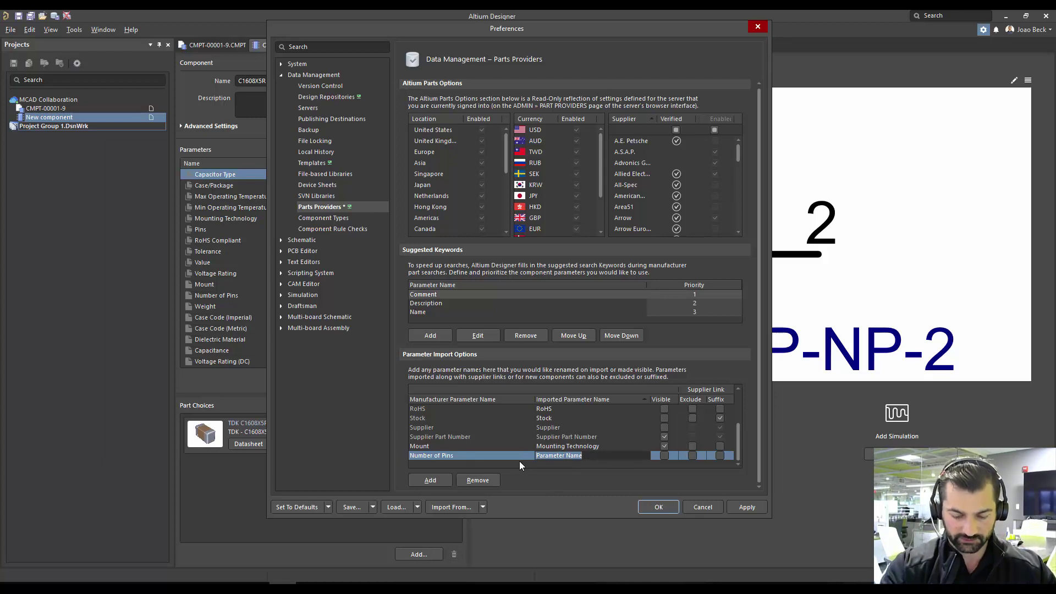
type("Pins")
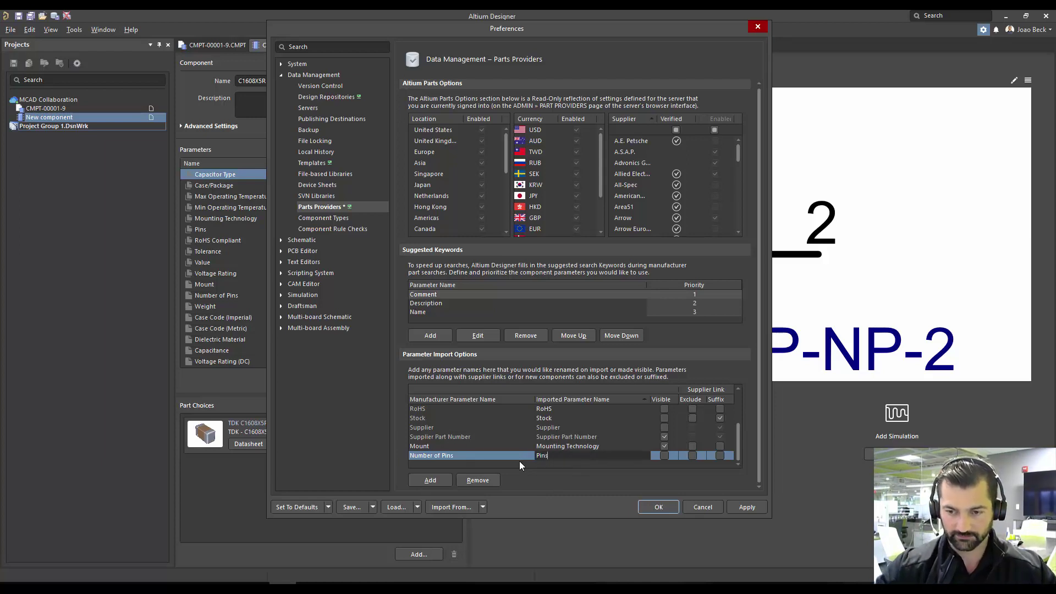
left_click(665, 455)
Add an import mapping from Capacitance to Value.
left_click(418, 481)
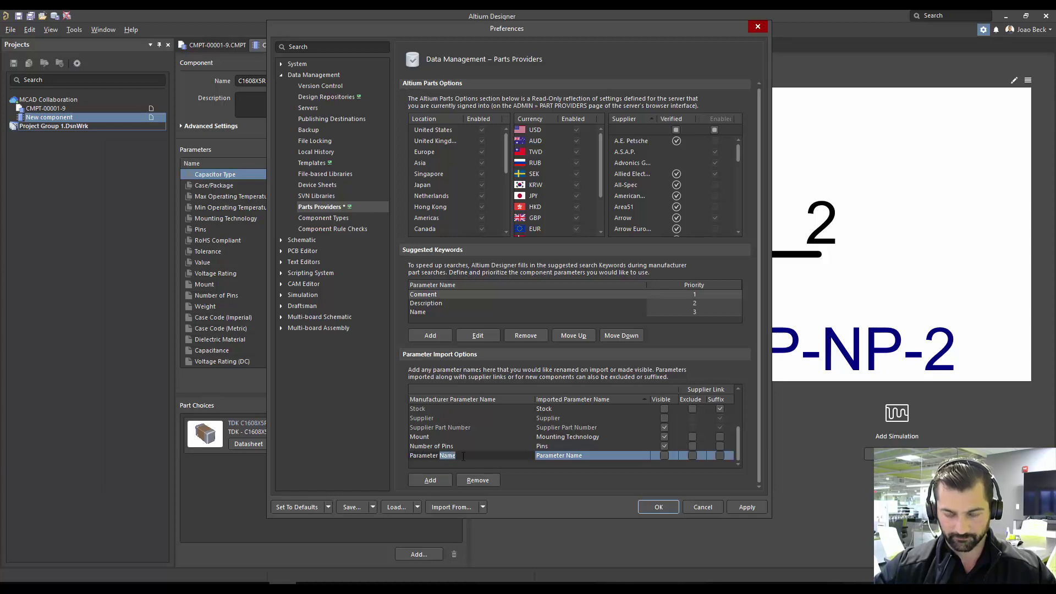
key("ctrl+a")
type("Capacitance")
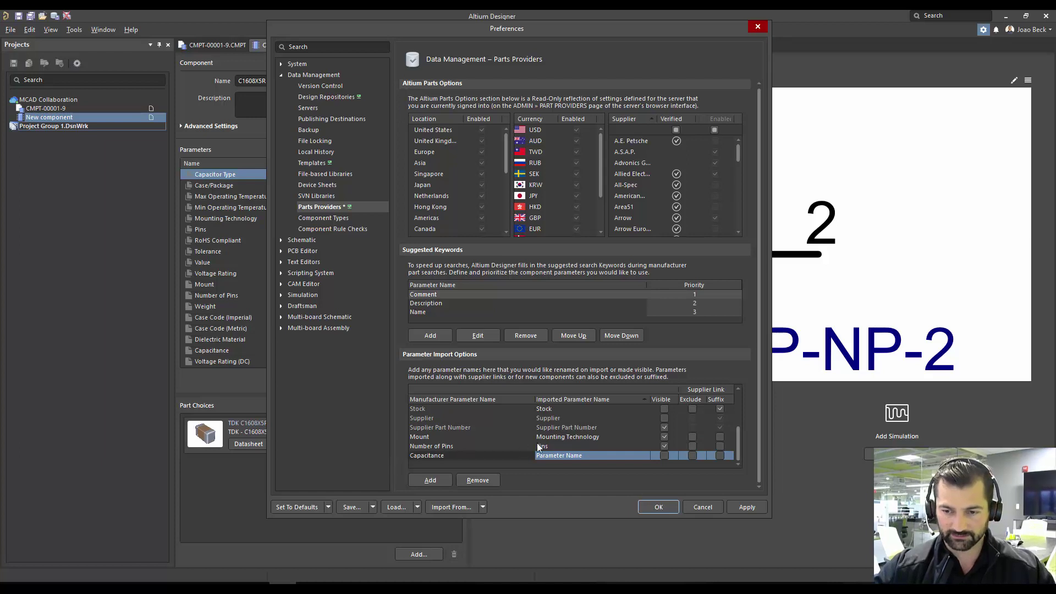
double_click(573, 455)
key("ctrl+a")
type("Value")
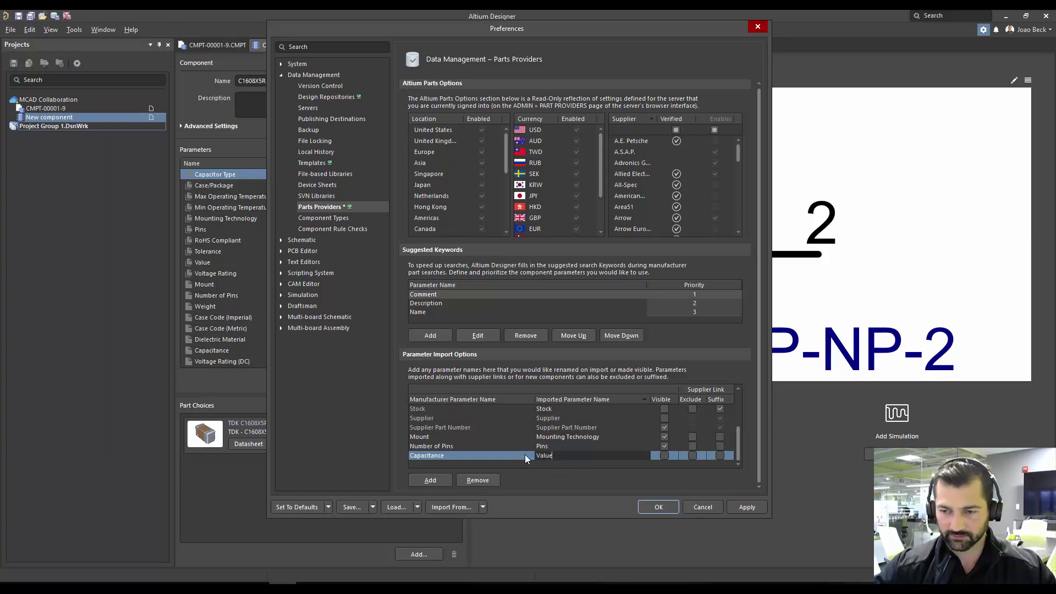
left_click(663, 455)
Add a visible import mapping from Resistance to Value.
left_click(429, 480)
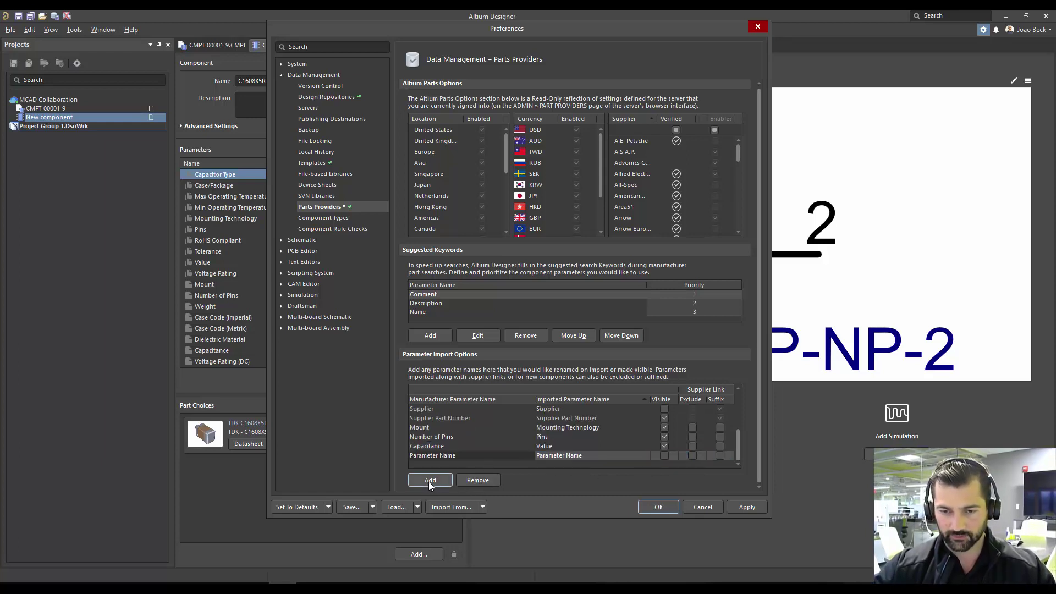
left_click(460, 456)
type("Resistance")
key("Return")
double_click(543, 458)
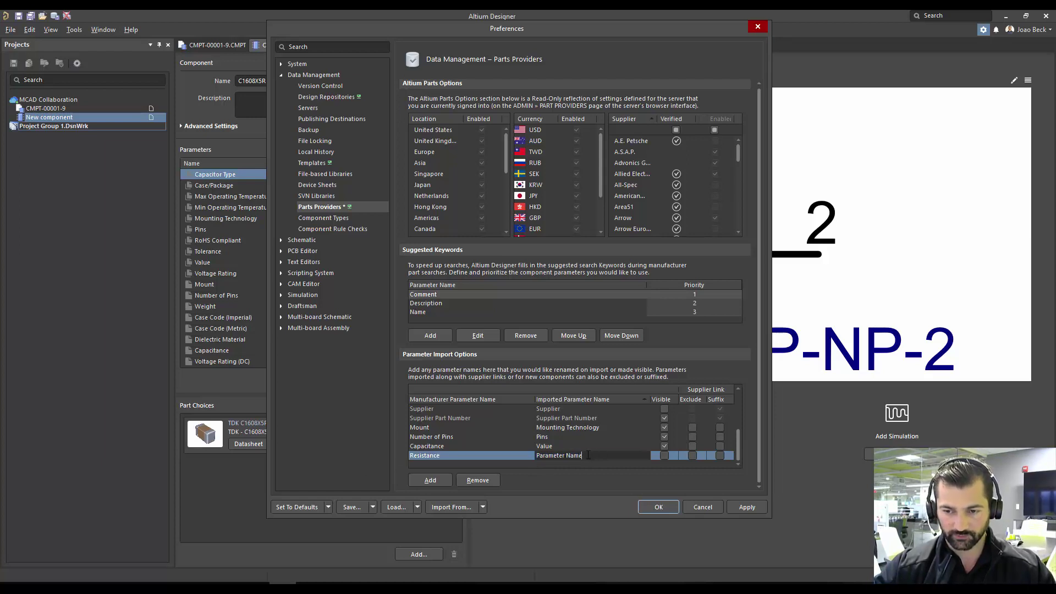
left_click_drag(596, 453, 522, 453)
type("Value")
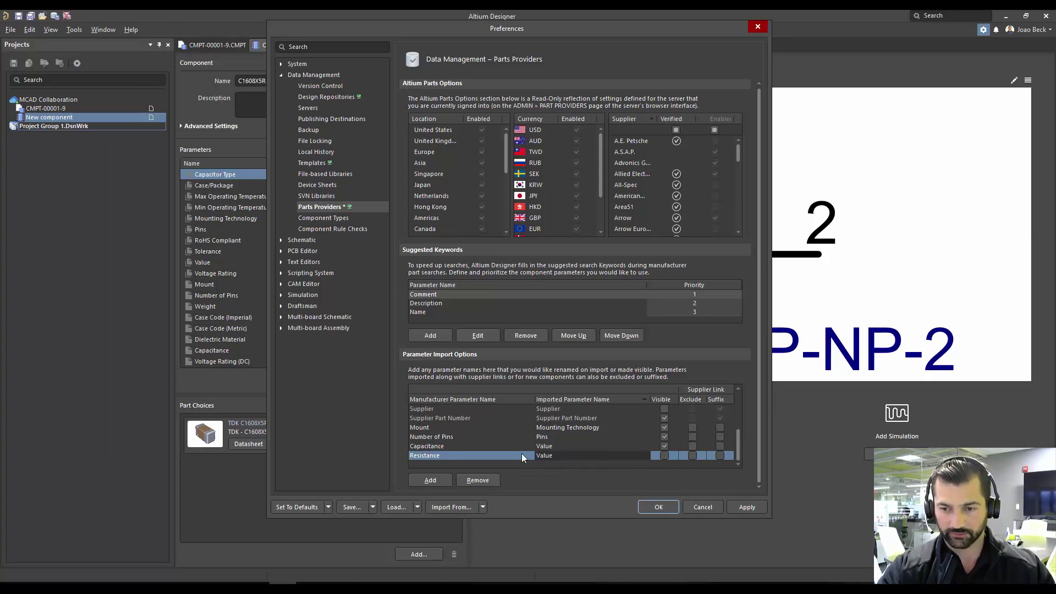
left_click(666, 454)
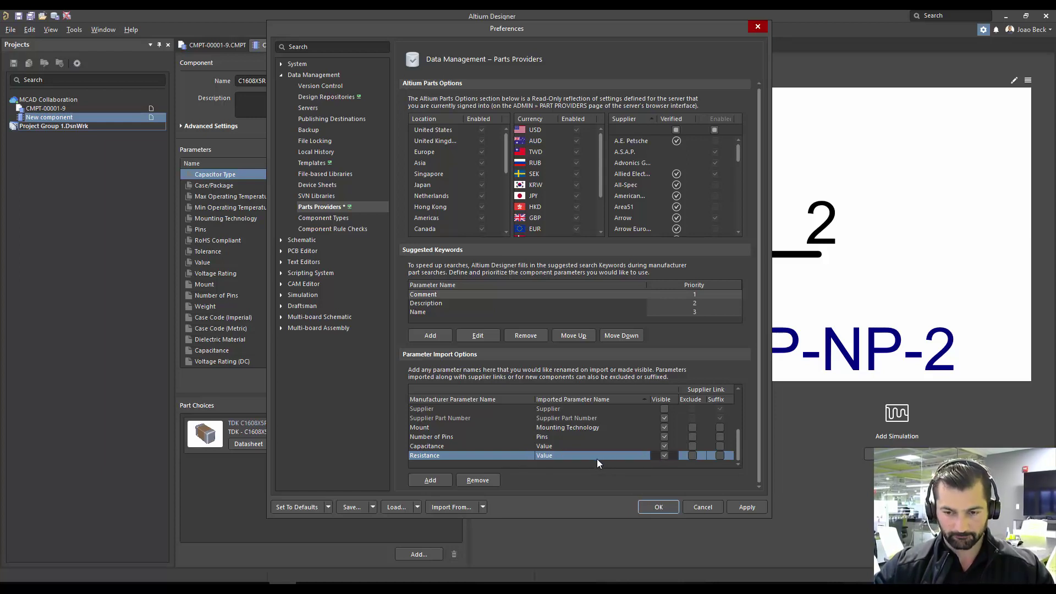
Add a visible Power Rating → Power import mapping and close Preferences with OK.
left_click(430, 480)
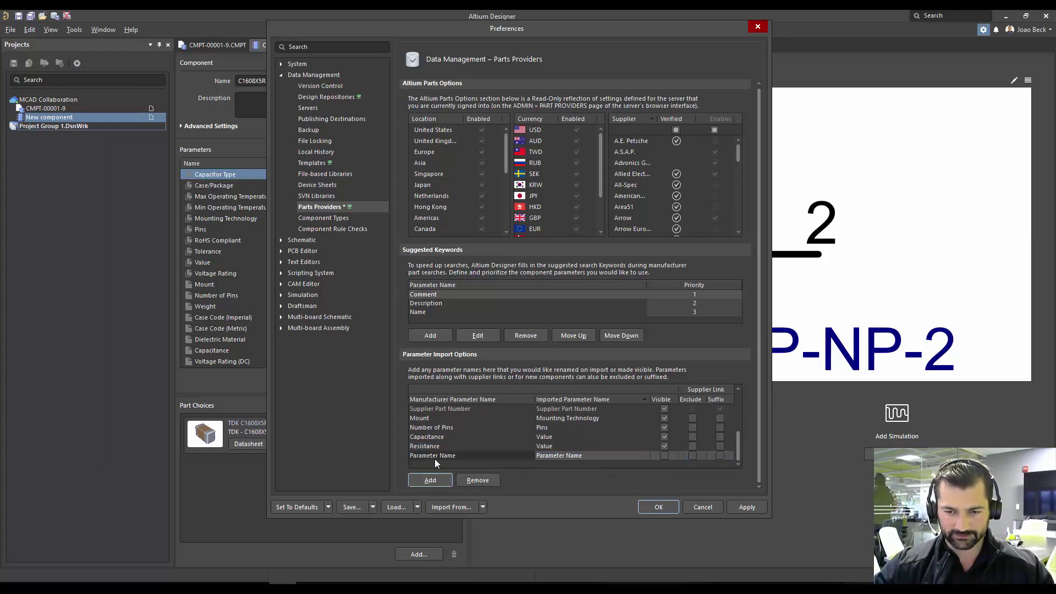
left_click_drag(480, 460, 357, 464)
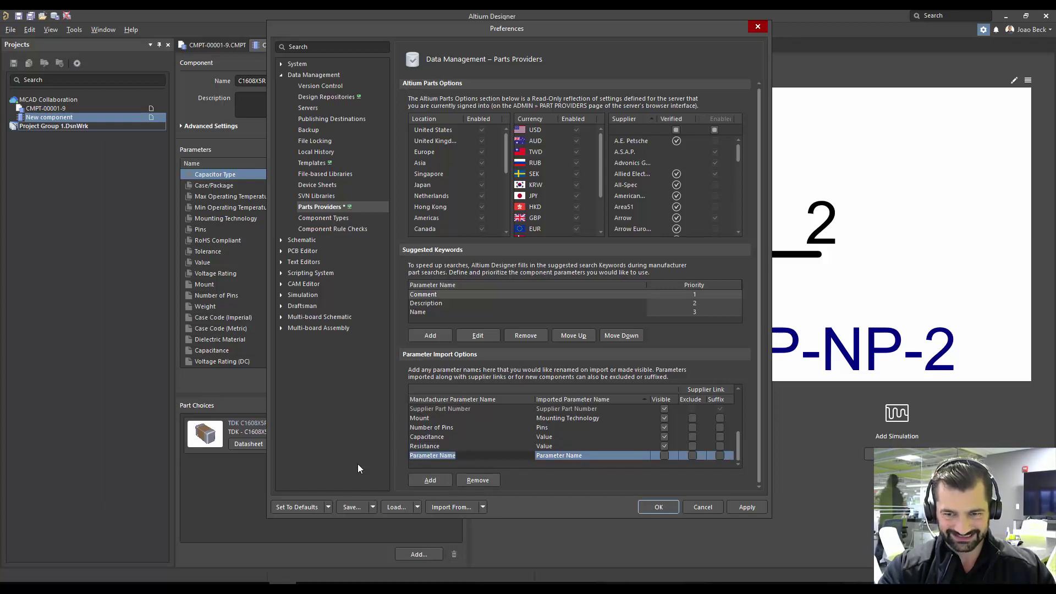
type("Power")
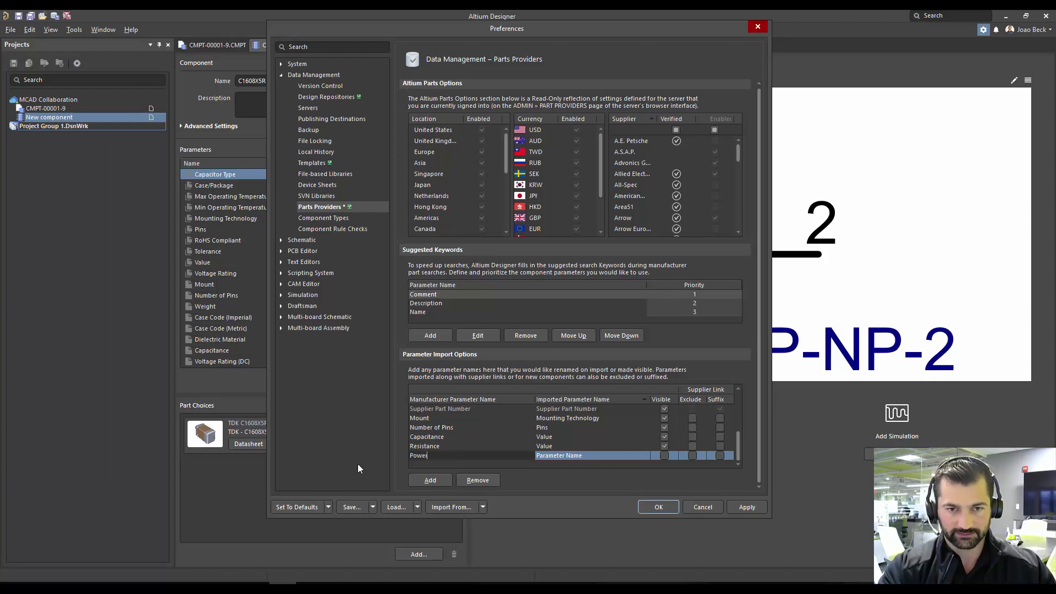
double_click(460, 455)
left_click(468, 453)
type("Rating")
key("Return")
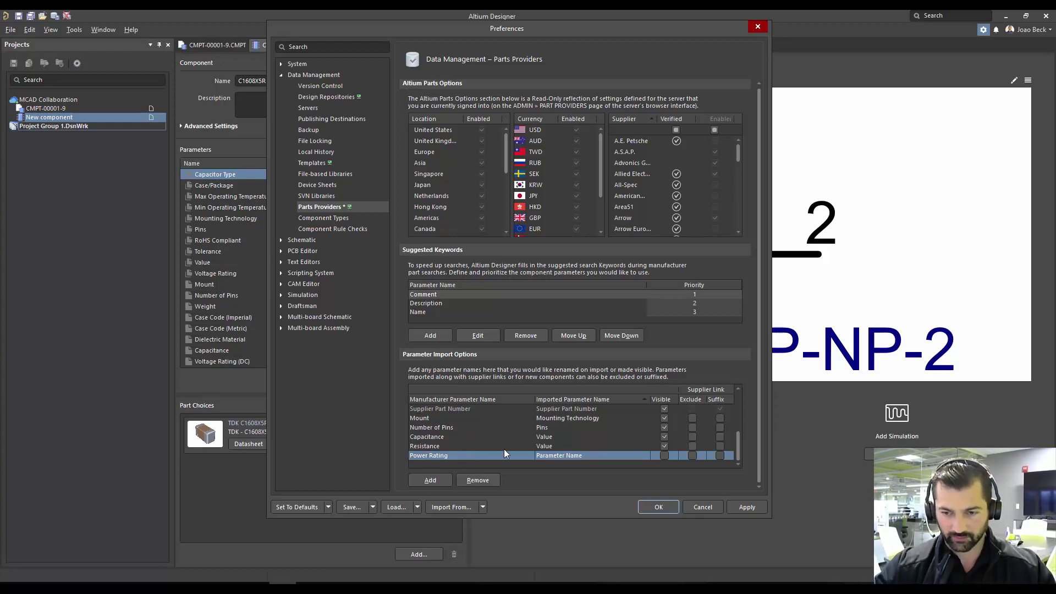
double_click(557, 454)
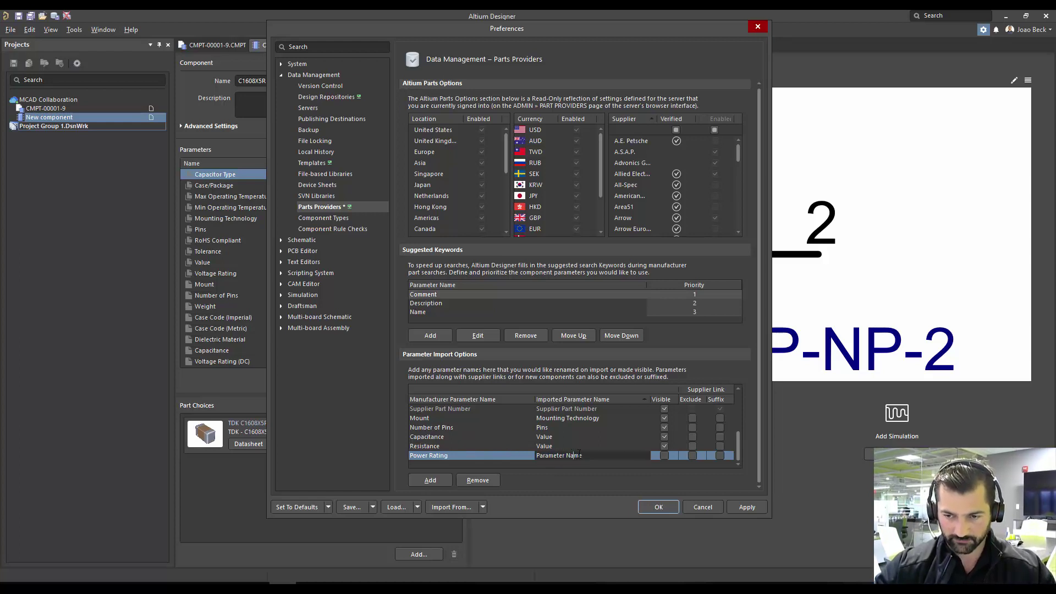
left_click_drag(584, 456, 519, 470)
type("Pow")
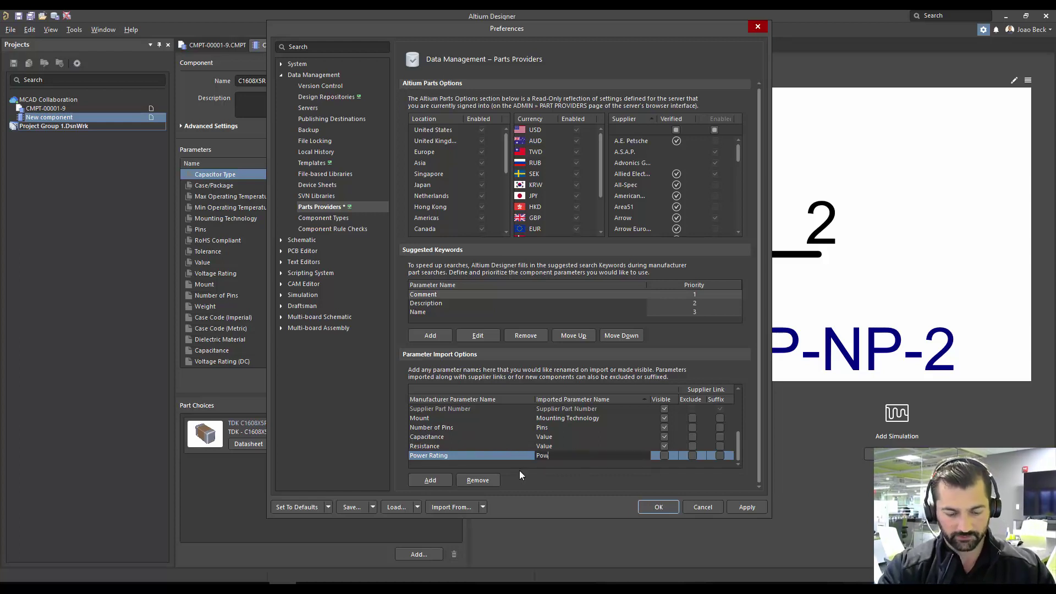
type("er")
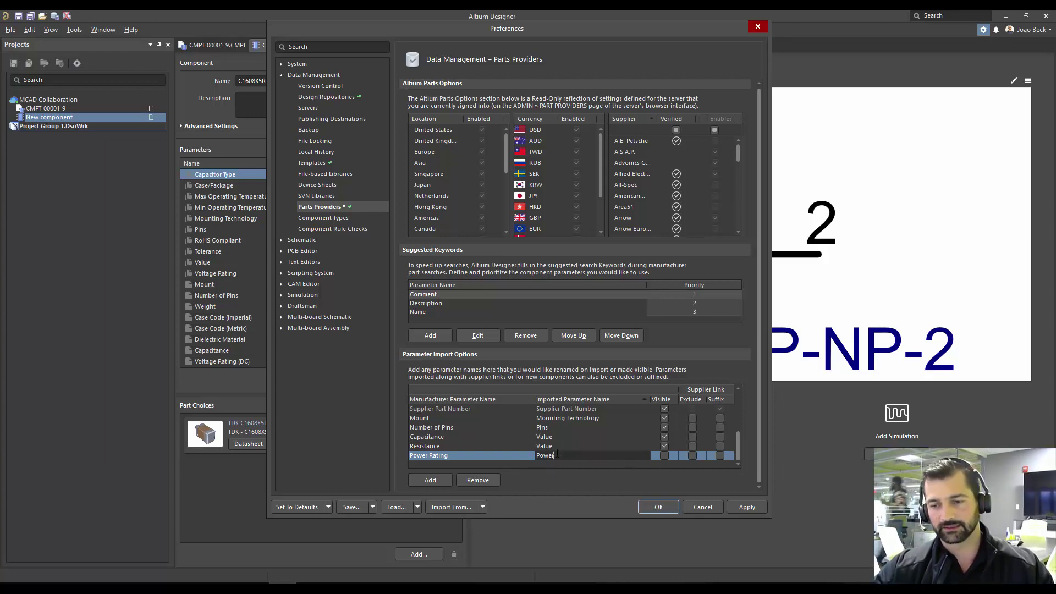
left_click(665, 454)
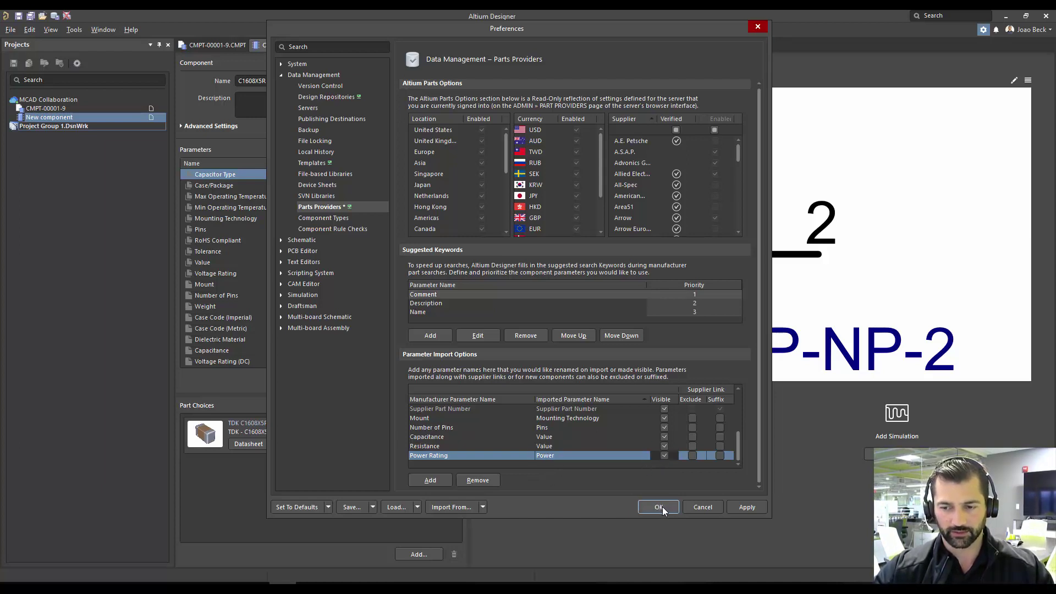
left_click(642, 508)
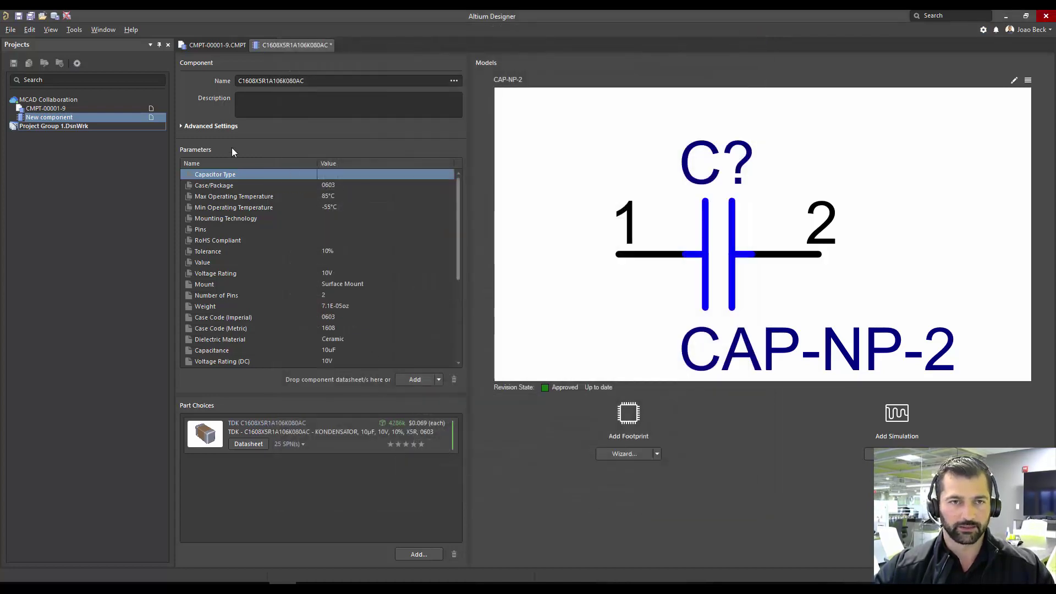
Create another new component from the Capacitors template.
left_click(10, 30)
mouse_move(66, 43)
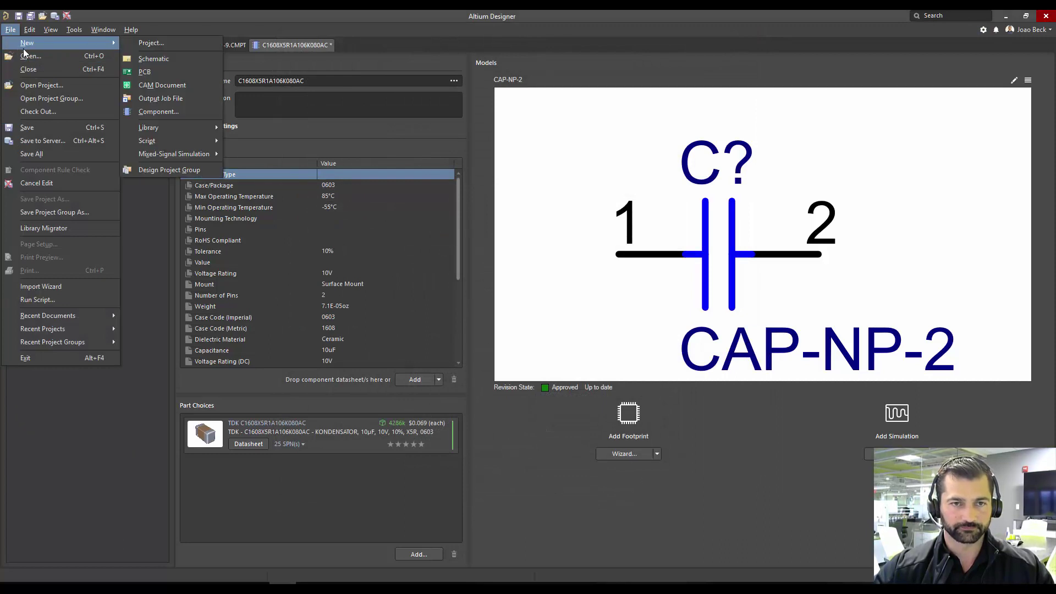
left_click(148, 108)
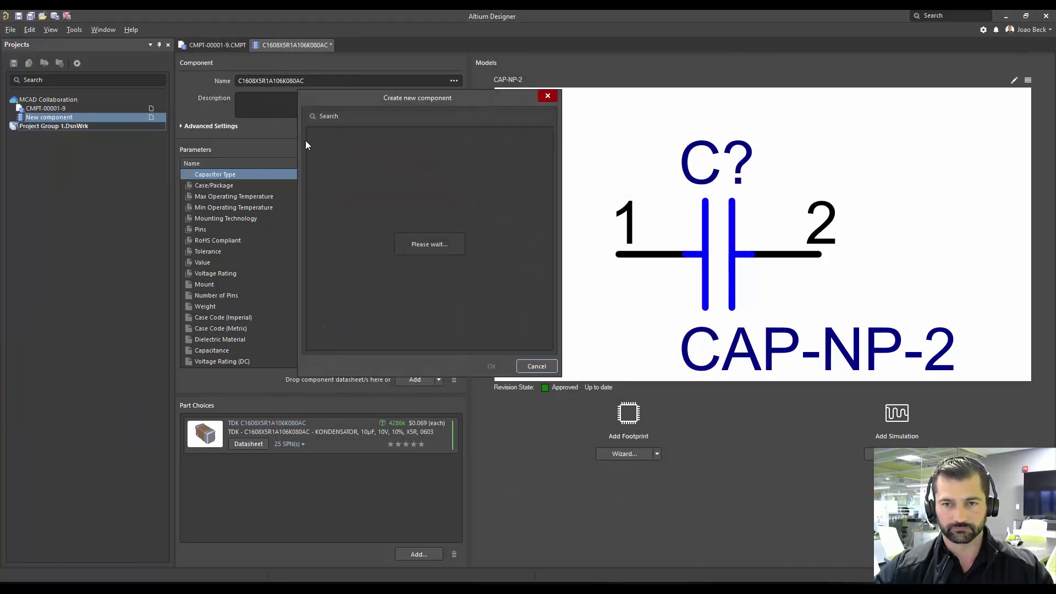
left_click(348, 159)
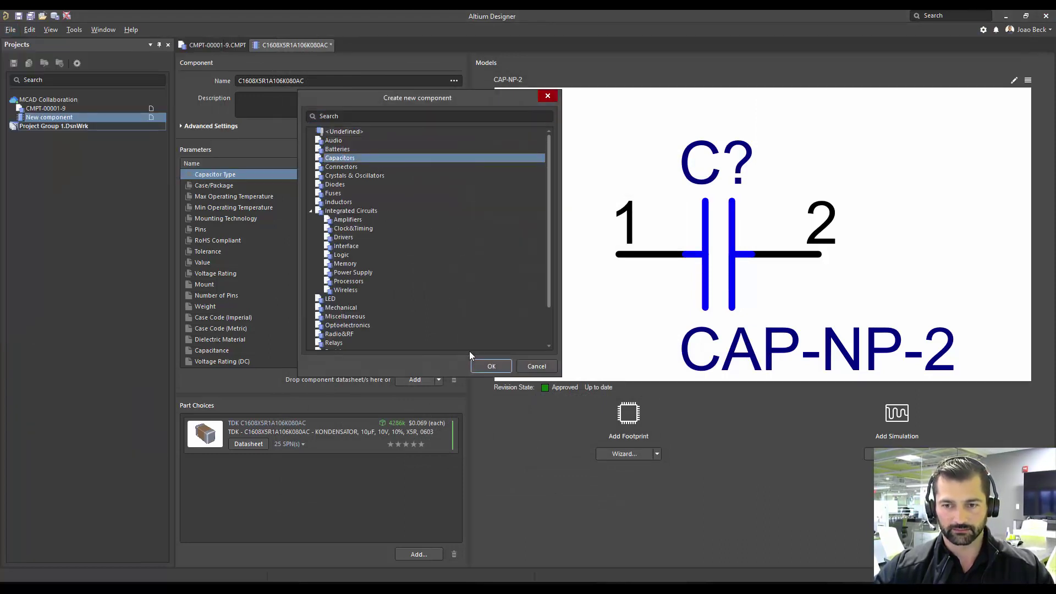
left_click(485, 367)
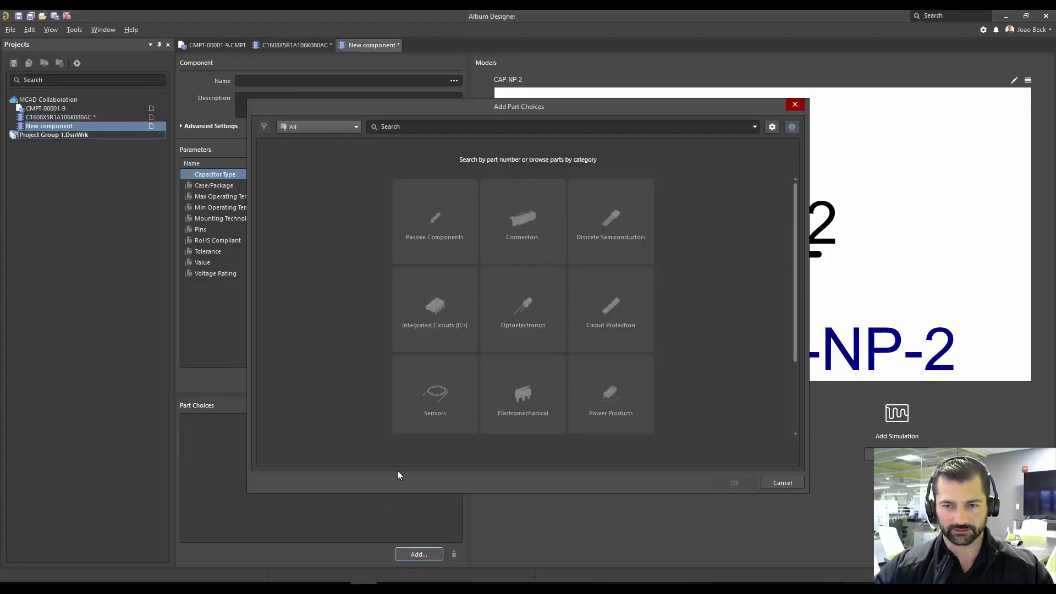
Search '10uf 0603' and add TDK C1608X5R1A106K080AC as the part choice.
left_click(418, 124)
type("10uf 060")
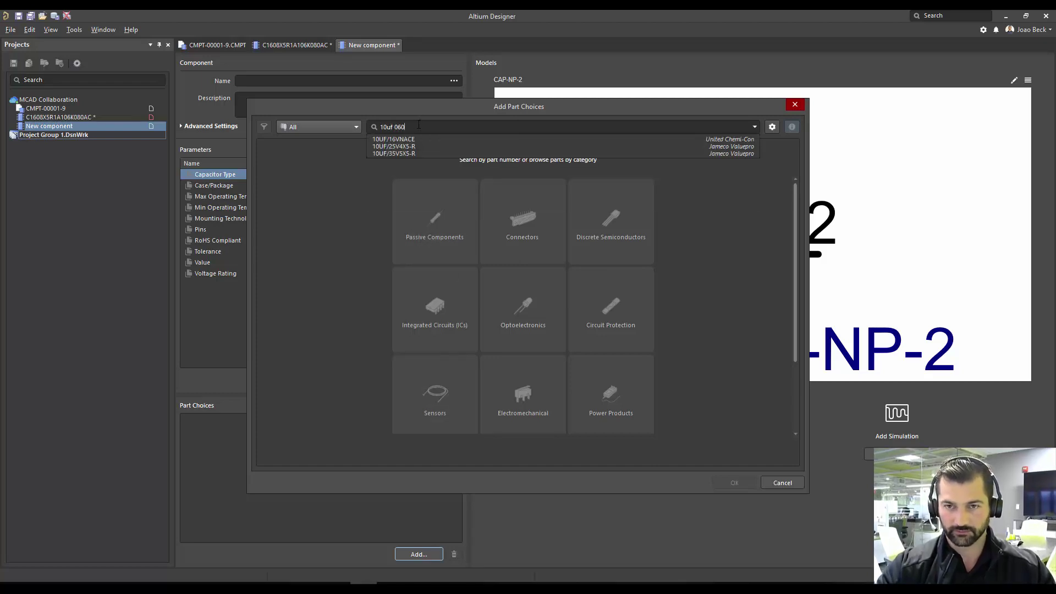
type("3")
key("Return")
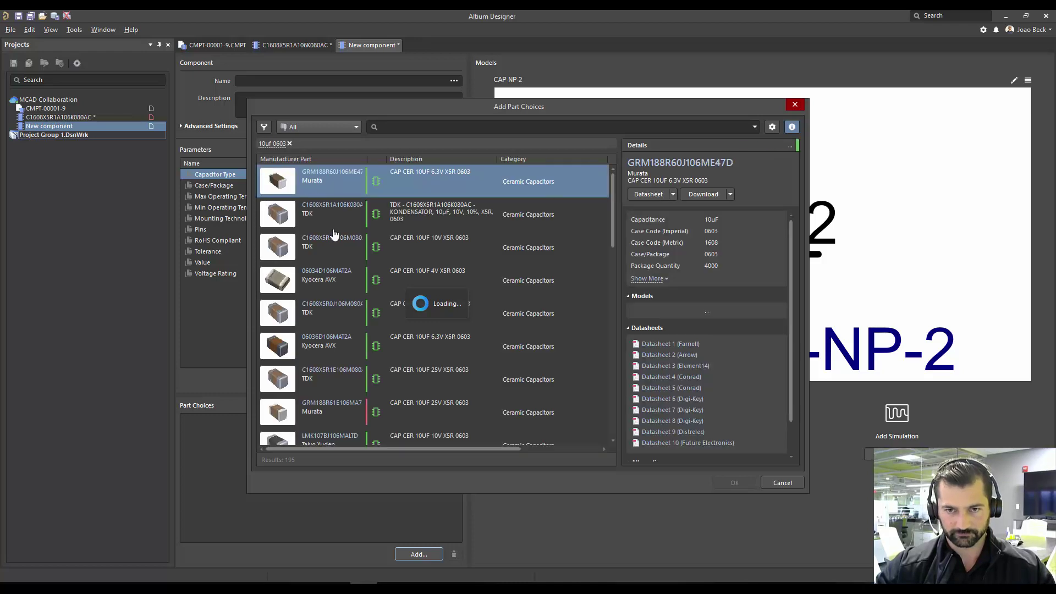
left_click(404, 215)
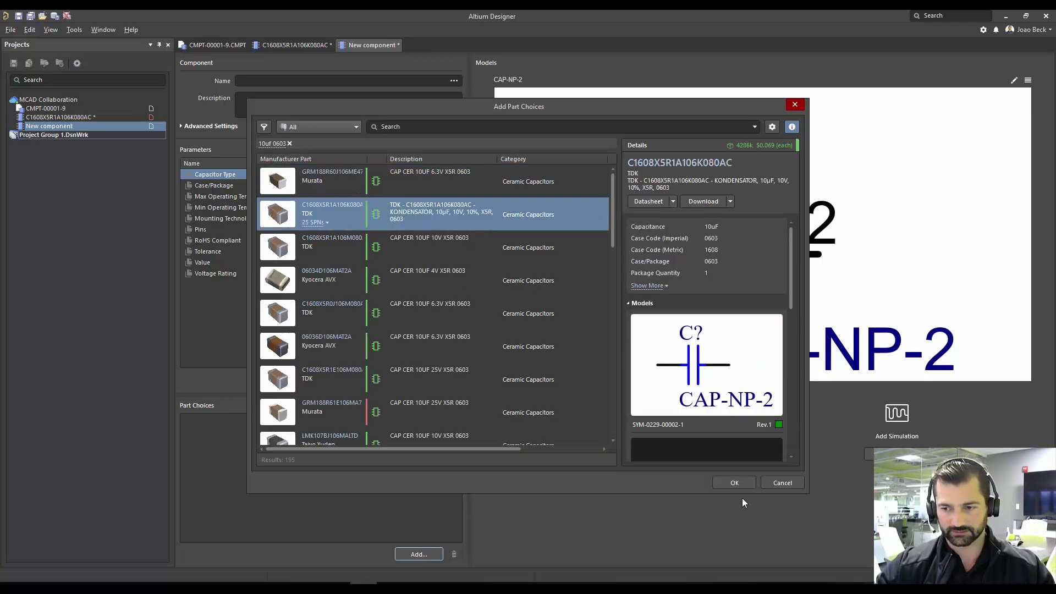
left_click(735, 482)
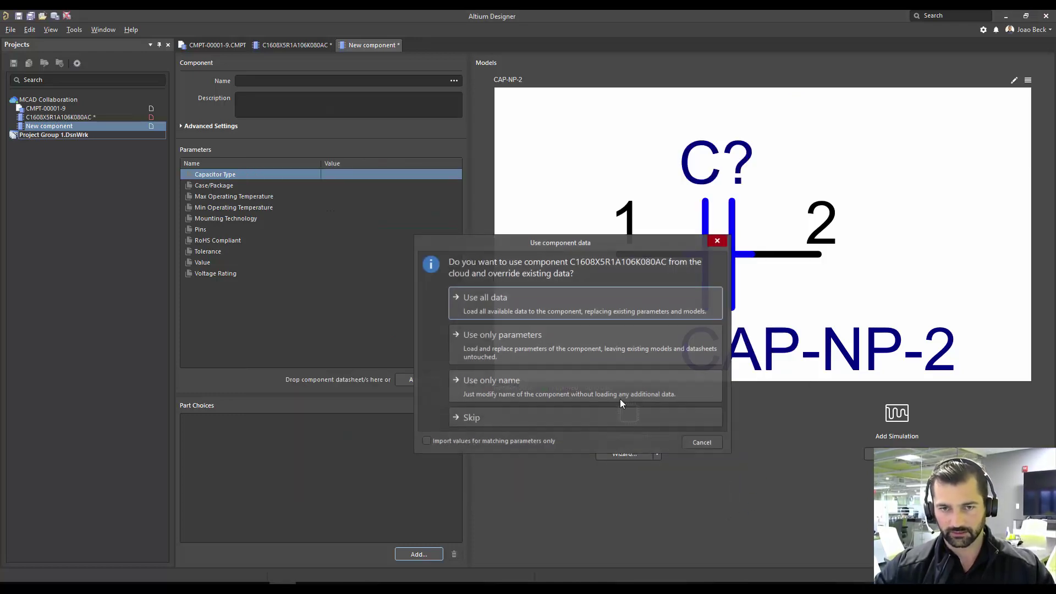
Import the part's values into matching parameters only, filling fields like 0603, 10%, 10uF, 10V.
left_click(427, 442)
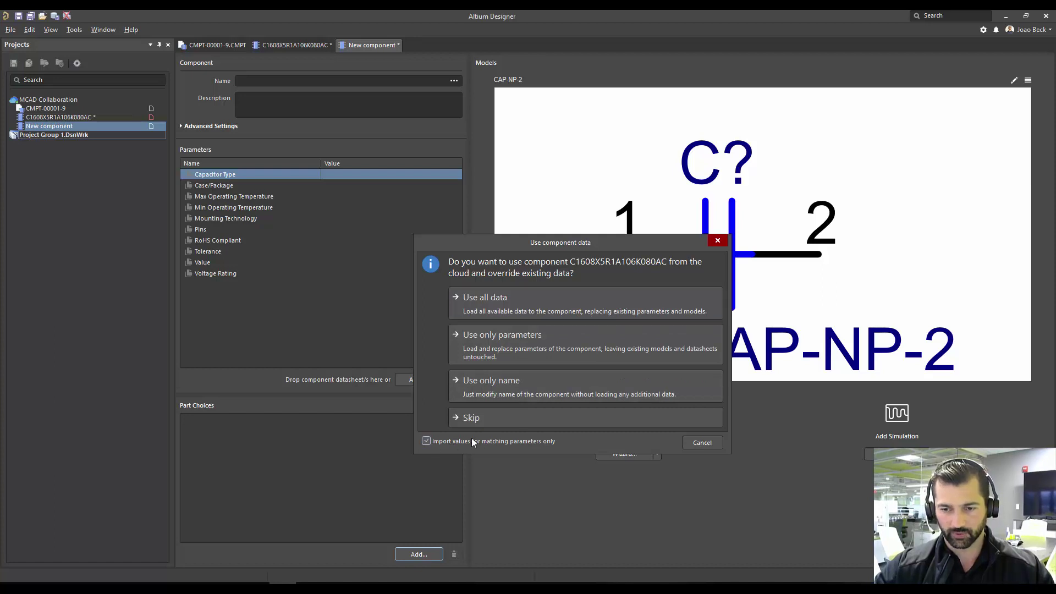
left_click(499, 347)
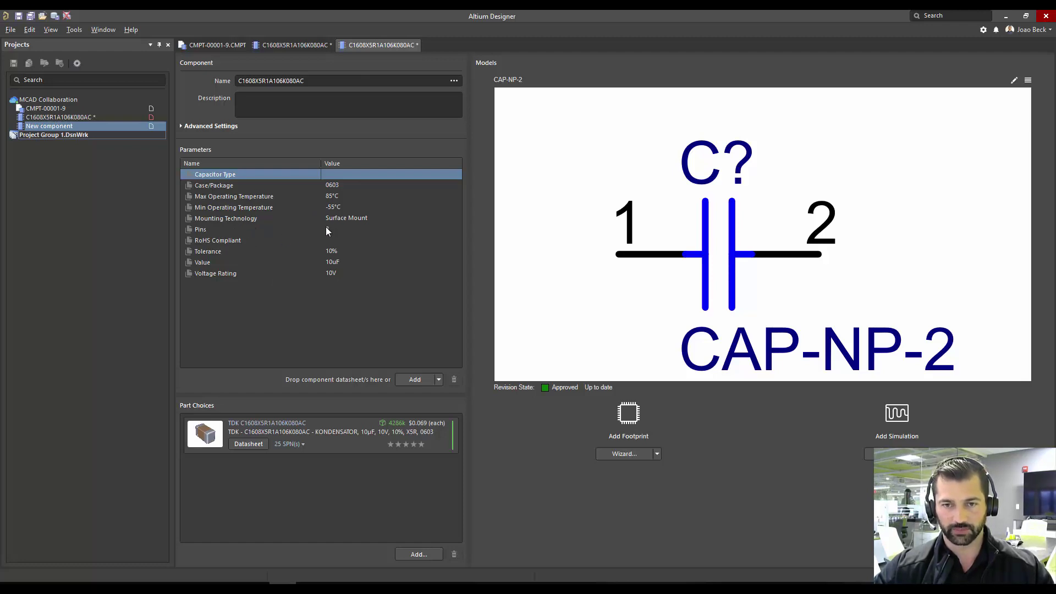
left_click(292, 46)
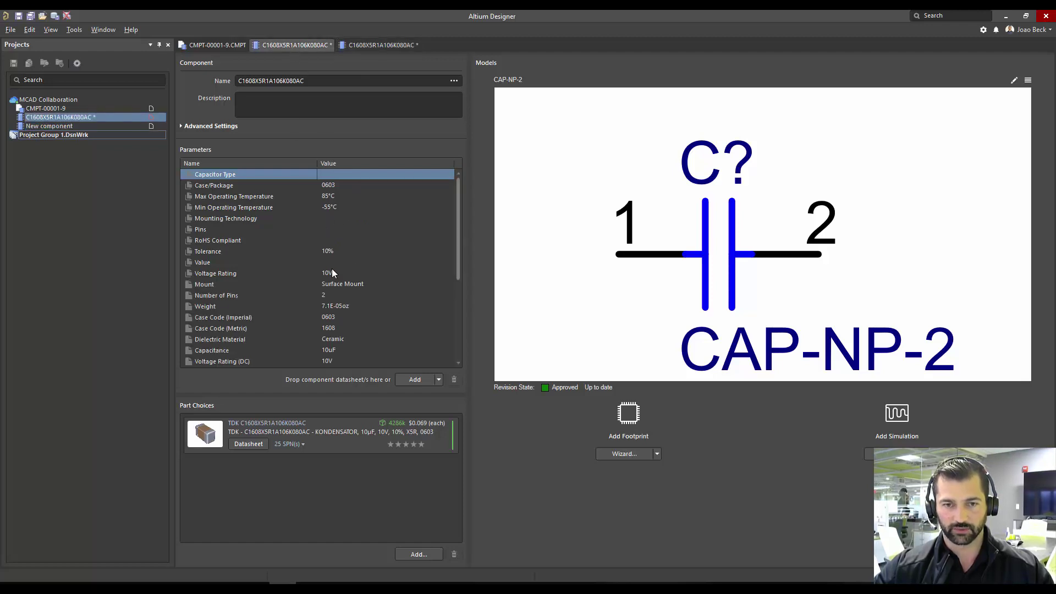
left_click(360, 46)
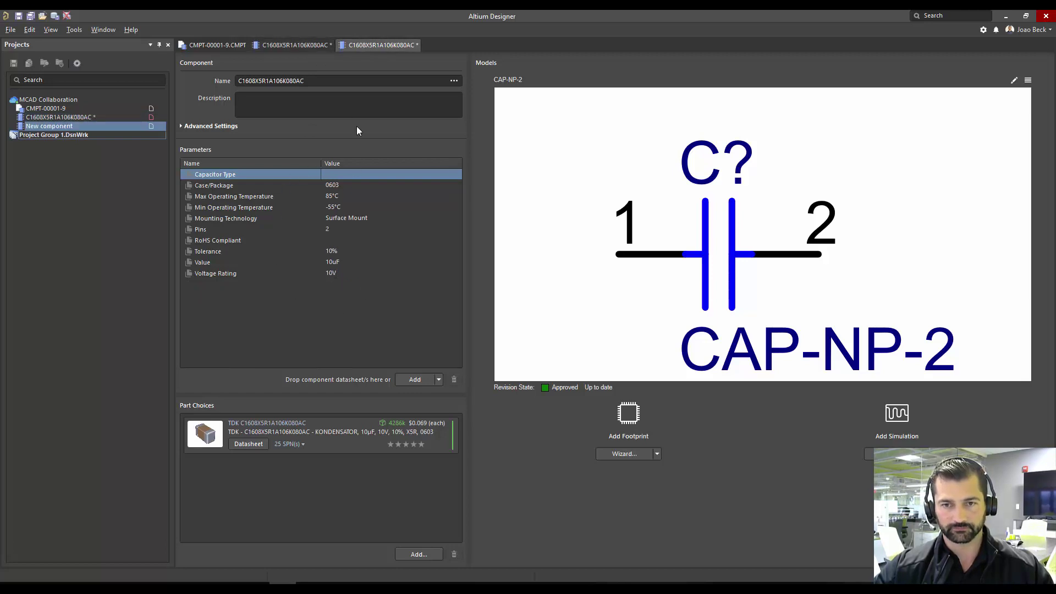